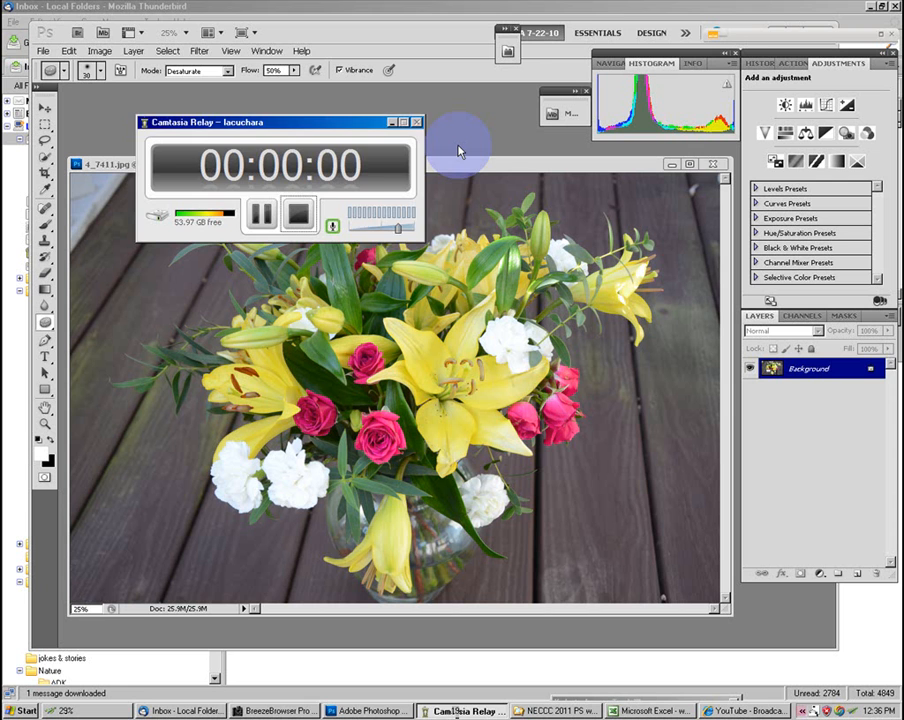
{"action": "left_click", "coordinate": [392, 123]}
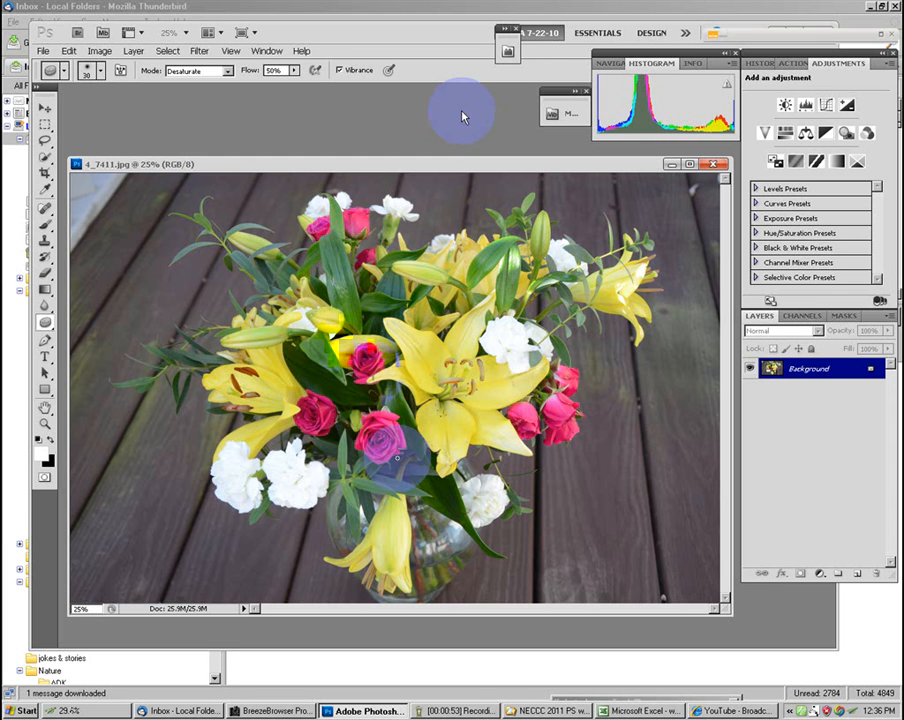
{"action": "left_click_drag", "start_coordinate": [397, 457], "coordinate": [424, 428]}
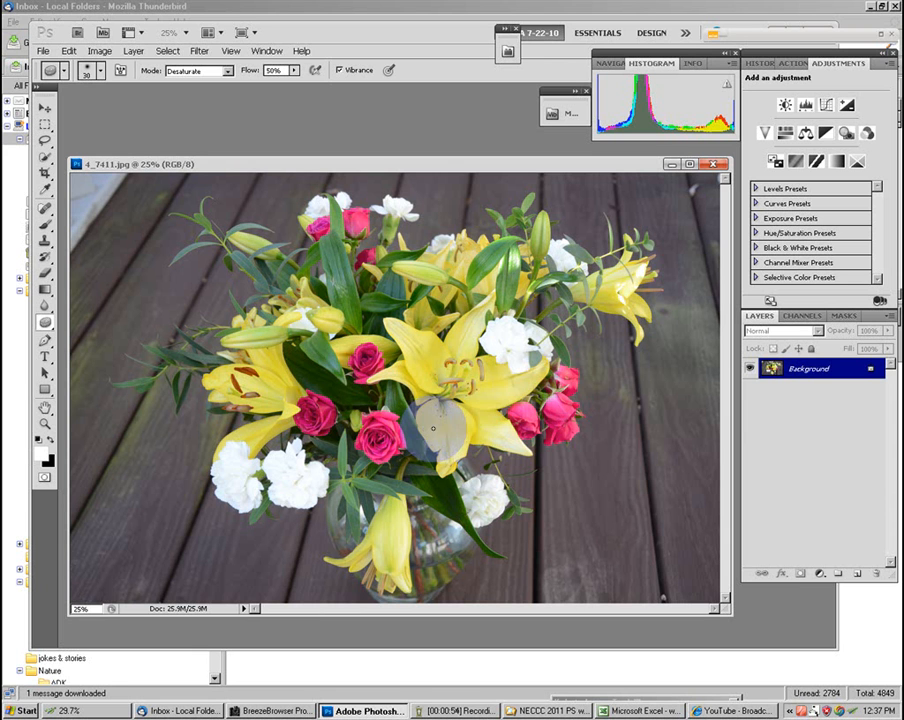
{"action": "key", "text": "ctrl+z"}
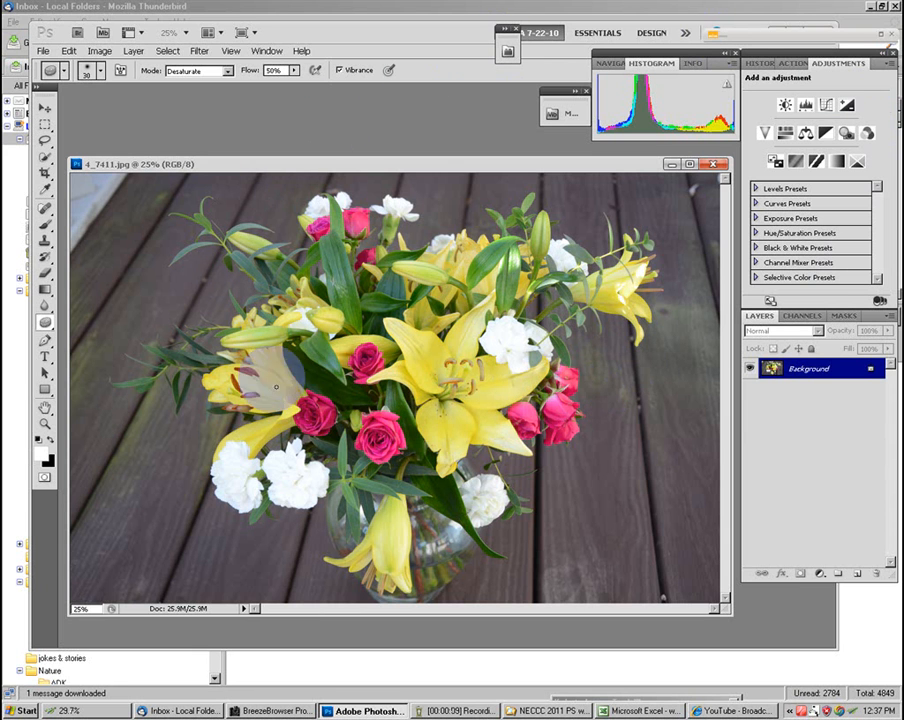
{"action": "left_click", "coordinate": [760, 64]}
{"action": "left_click", "coordinate": [838, 64]}
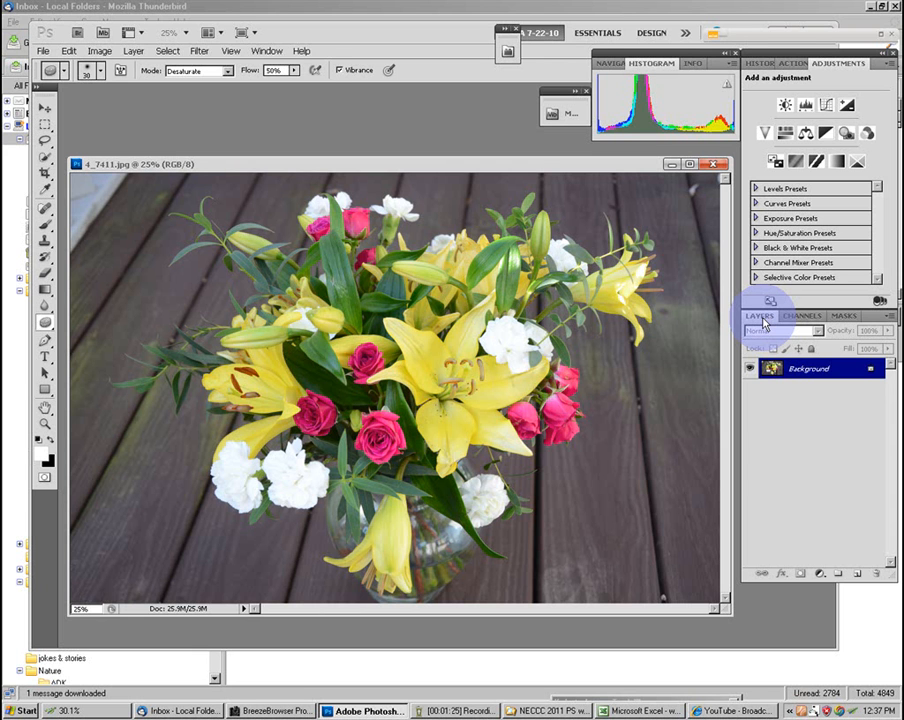
{"action": "left_click", "coordinate": [266, 50]}
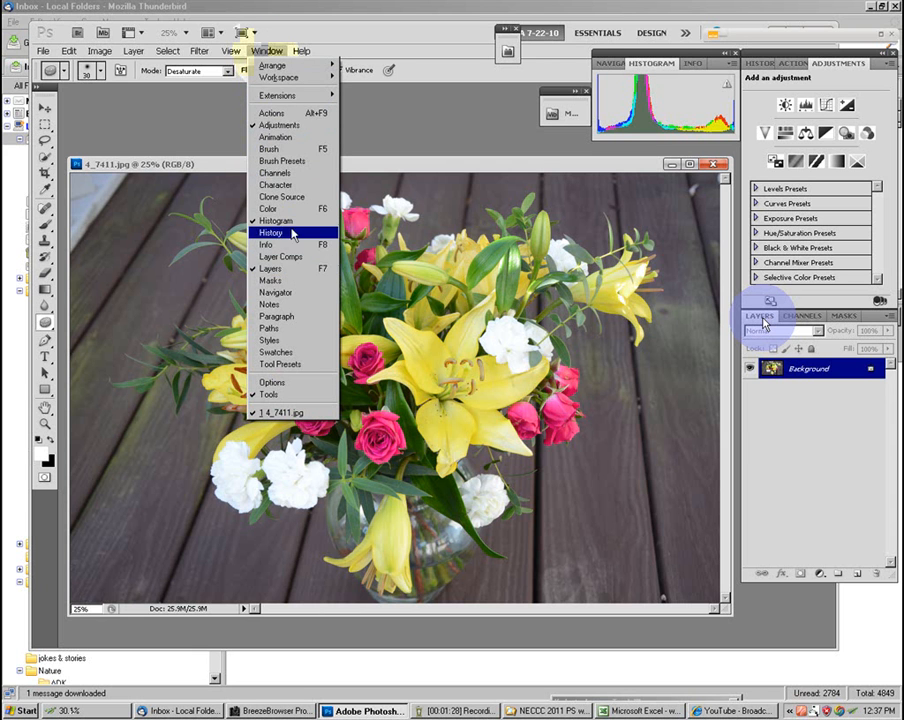
{"action": "left_click", "coordinate": [489, 124]}
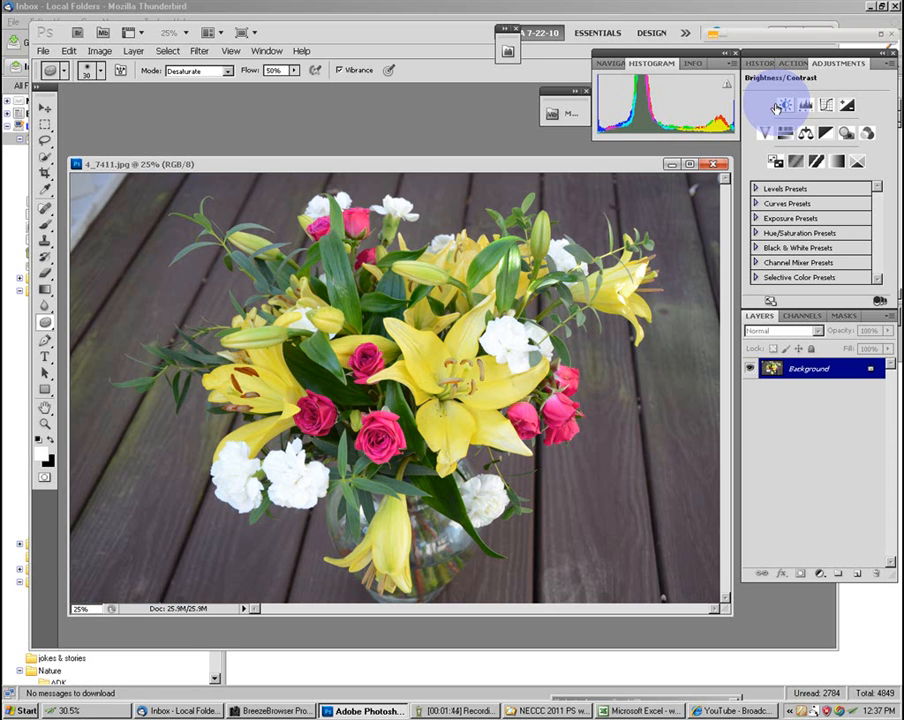
Add a Black & White adjustment layer with Reds 33, Yellows 98, Greens 36, Blues 51 and Magentas 88
{"action": "left_click", "coordinate": [828, 135]}
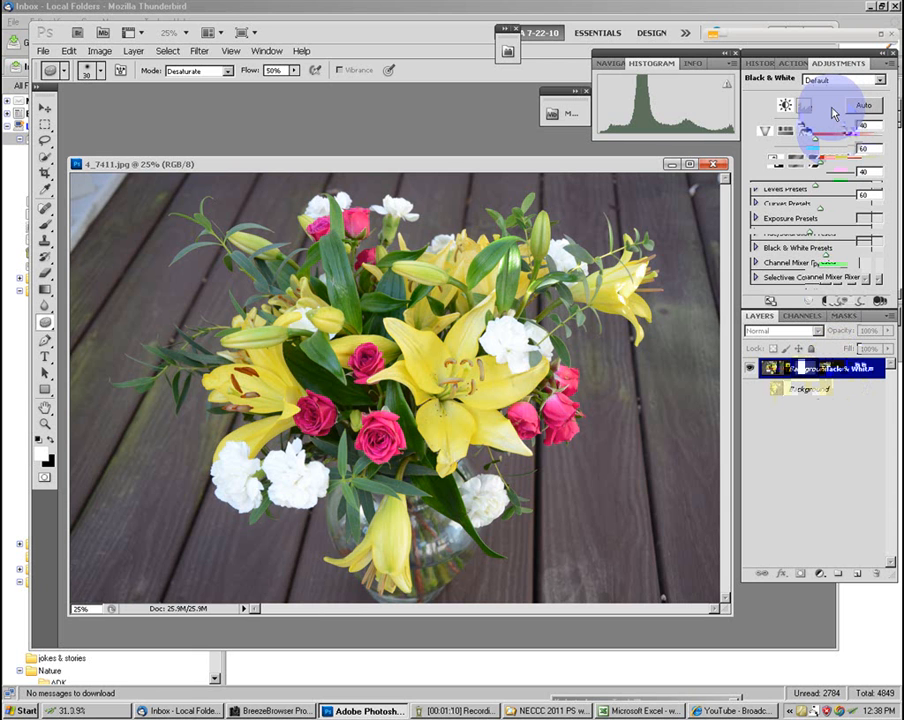
{"action": "mouse_move", "coordinate": [816, 140]}
{"action": "left_mouse_down"}
{"action": "mouse_move", "coordinate": [835, 141]}
{"action": "mouse_move", "coordinate": [802, 139]}
{"action": "mouse_move", "coordinate": [815, 141]}
{"action": "left_mouse_up"}
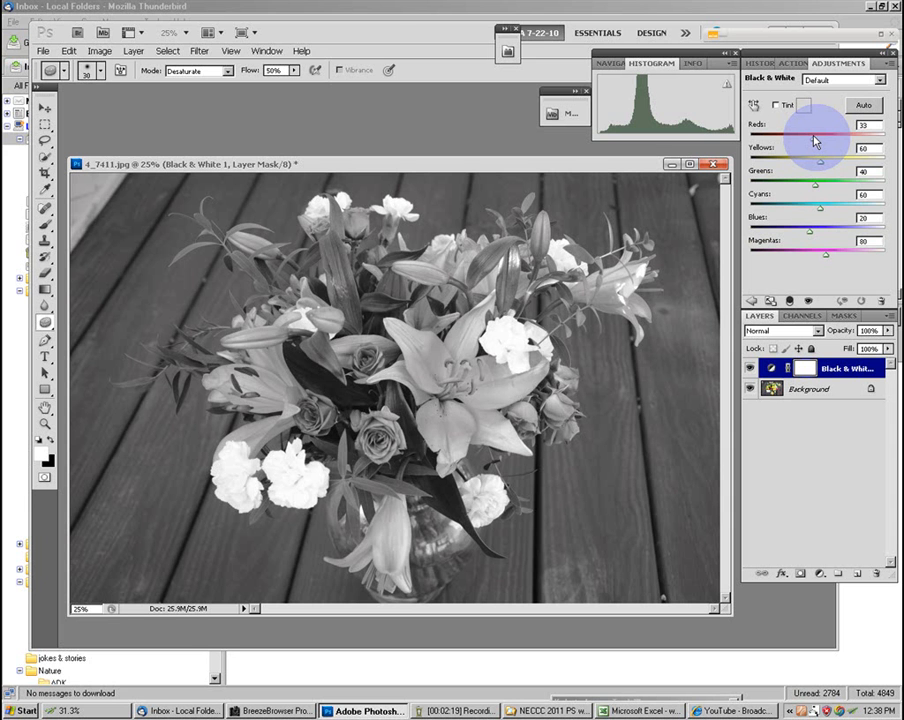
{"action": "left_click_drag", "start_coordinate": [820, 161], "coordinate": [815, 187]}
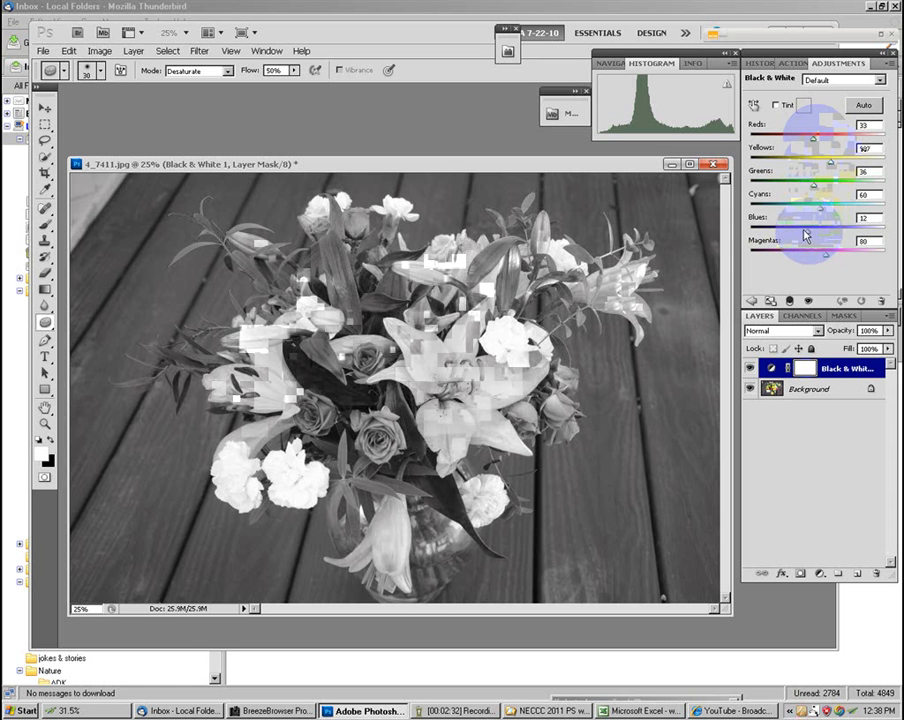
{"action": "left_click_drag", "start_coordinate": [808, 227], "coordinate": [826, 256]}
Compare the photo by hiding and showing the Black & White adjustment layer and the Background layer, leaving both visible
{"action": "left_click", "coordinate": [812, 393]}
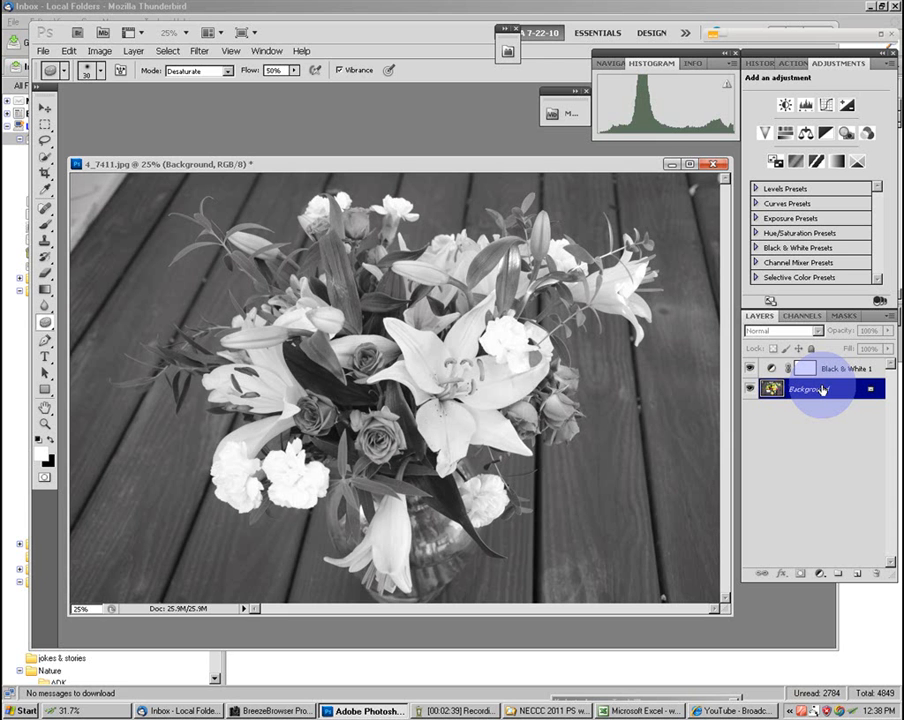
{"action": "left_click", "coordinate": [750, 368]}
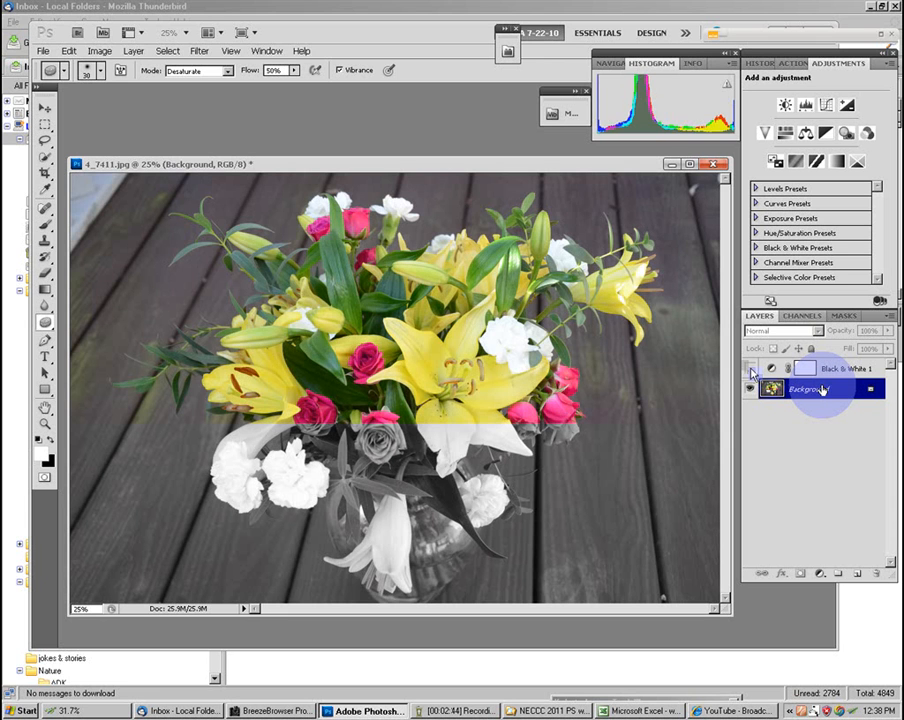
{"action": "left_click", "coordinate": [750, 368]}
{"action": "left_click", "coordinate": [750, 368]}
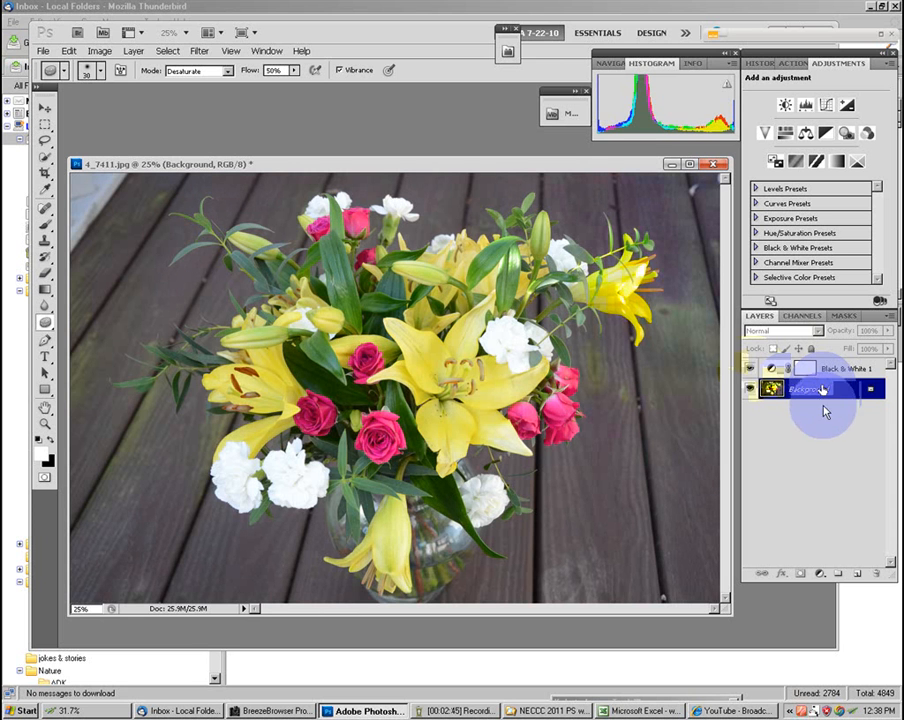
{"action": "left_click", "coordinate": [752, 389]}
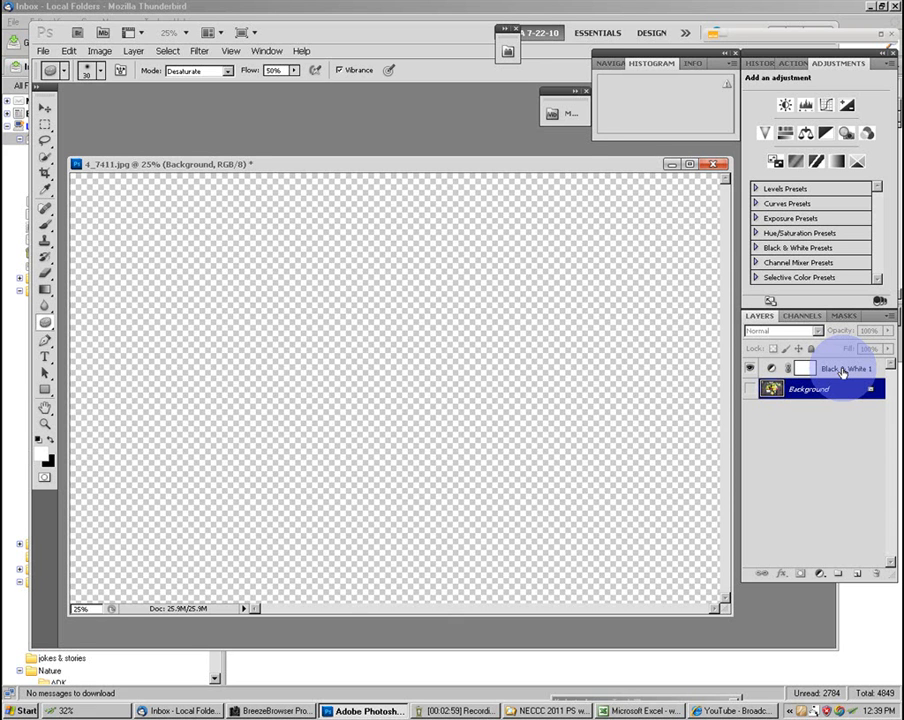
{"action": "left_click", "coordinate": [750, 371]}
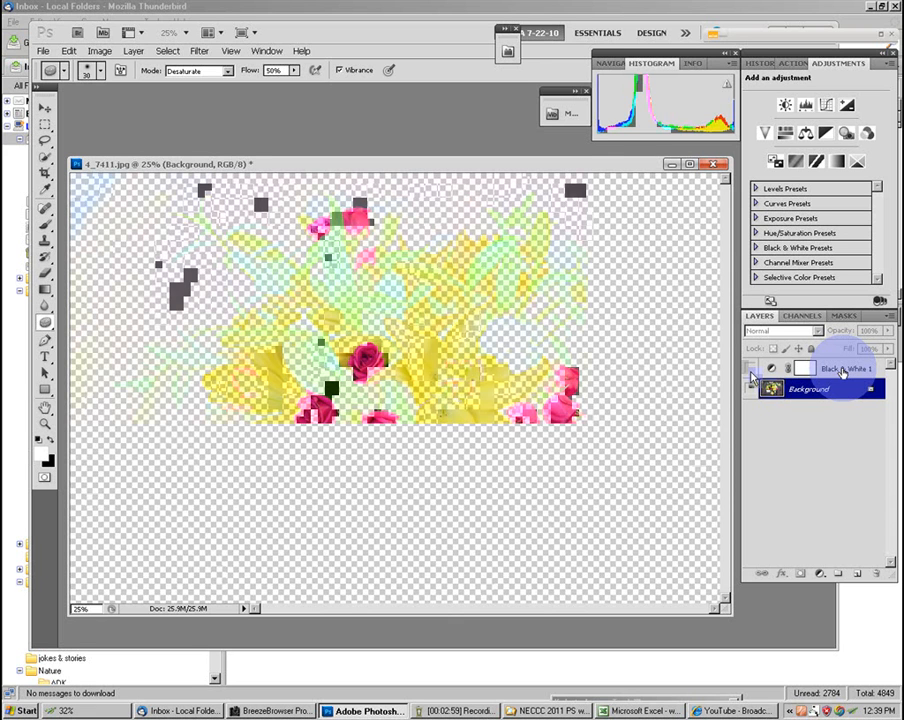
{"action": "left_click", "coordinate": [752, 369]}
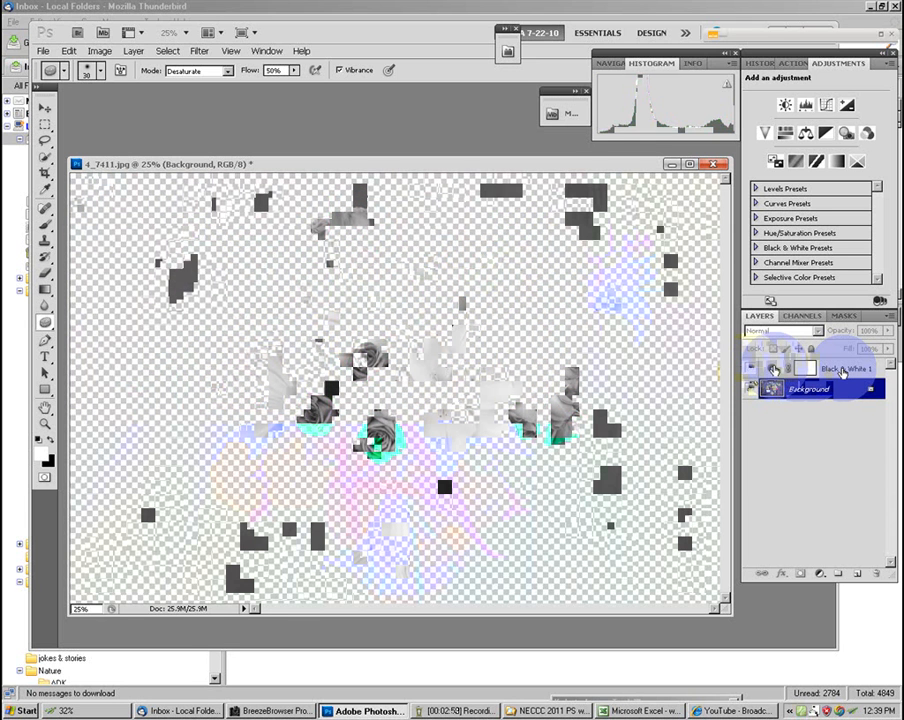
Reopen the settings of the Black & White adjustment layer and set Reds to 51
{"action": "left_click", "coordinate": [774, 369]}
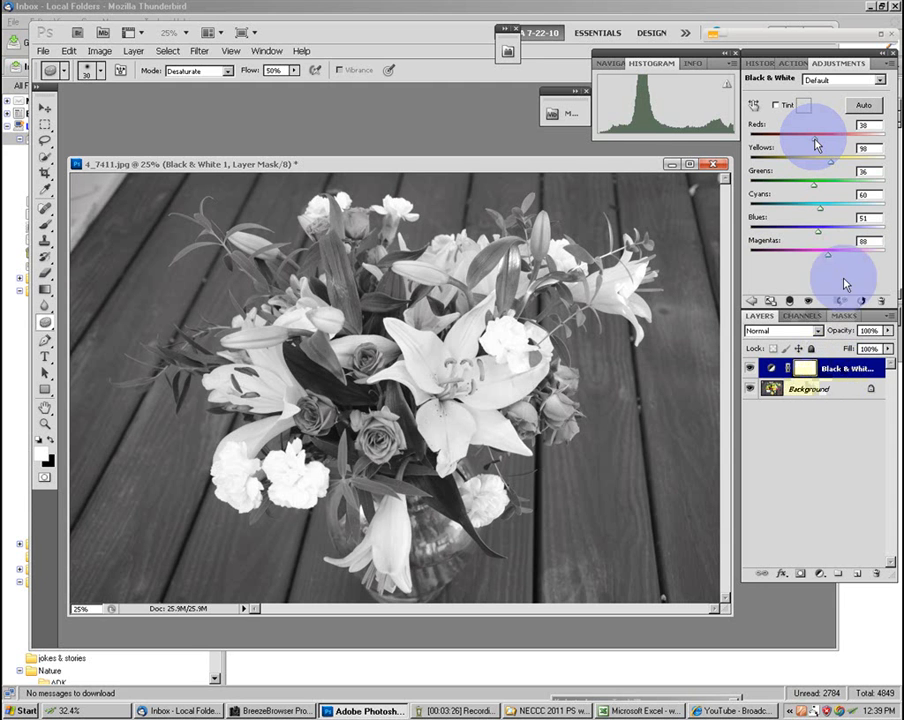
{"action": "left_click", "coordinate": [792, 390]}
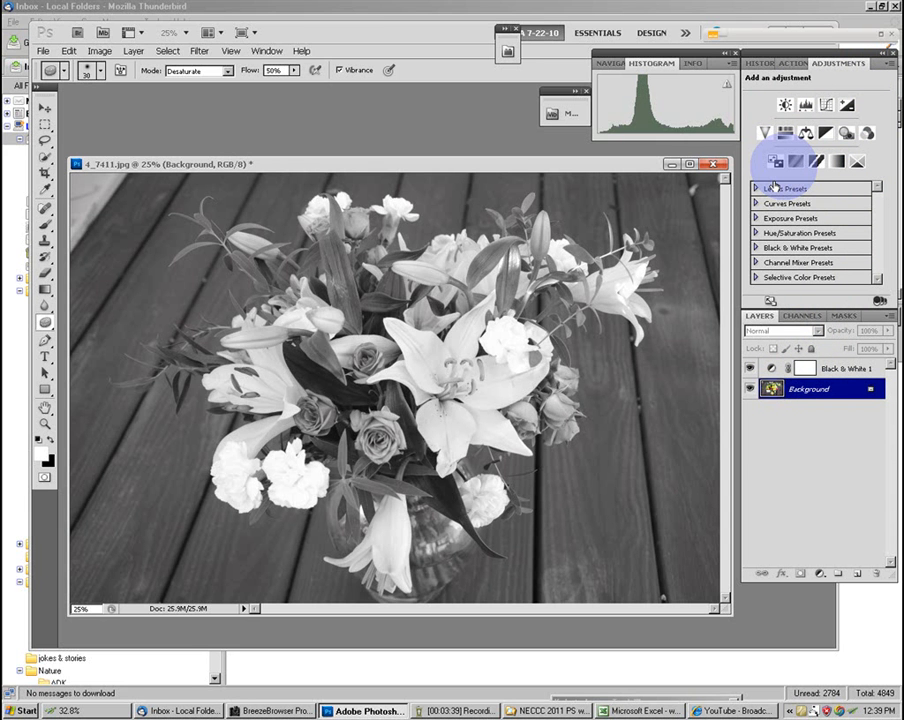
{"action": "left_click", "coordinate": [804, 366]}
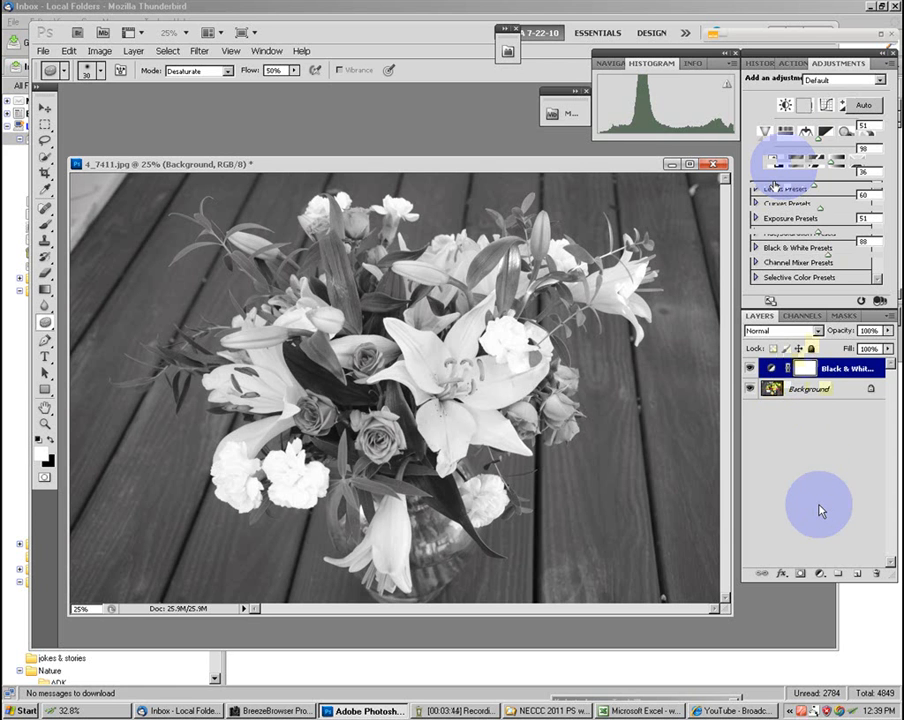
{"action": "left_click", "coordinate": [815, 396]}
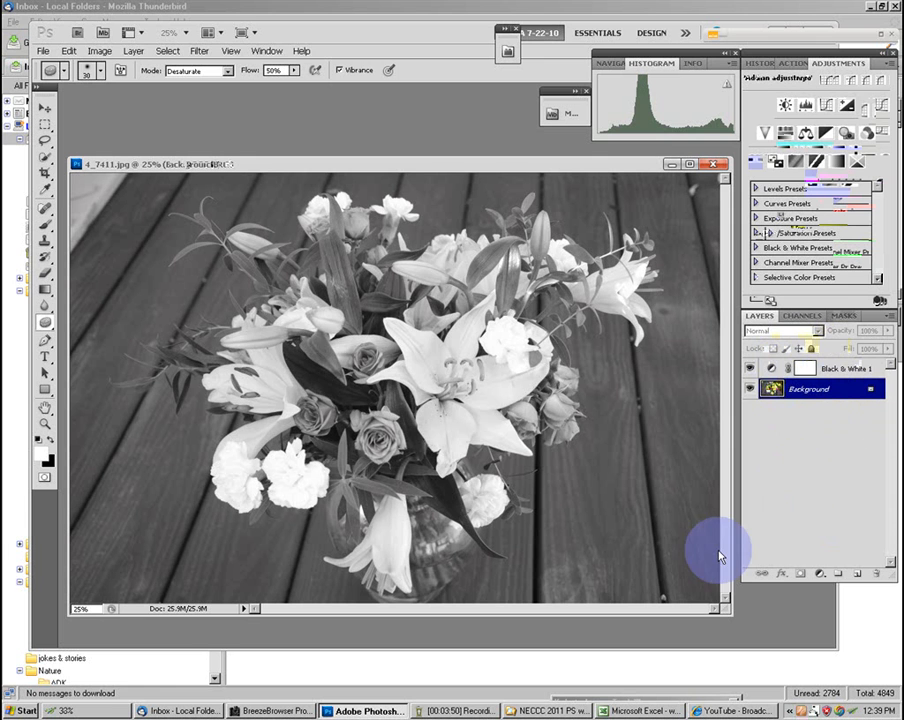
{"action": "left_click", "coordinate": [770, 368]}
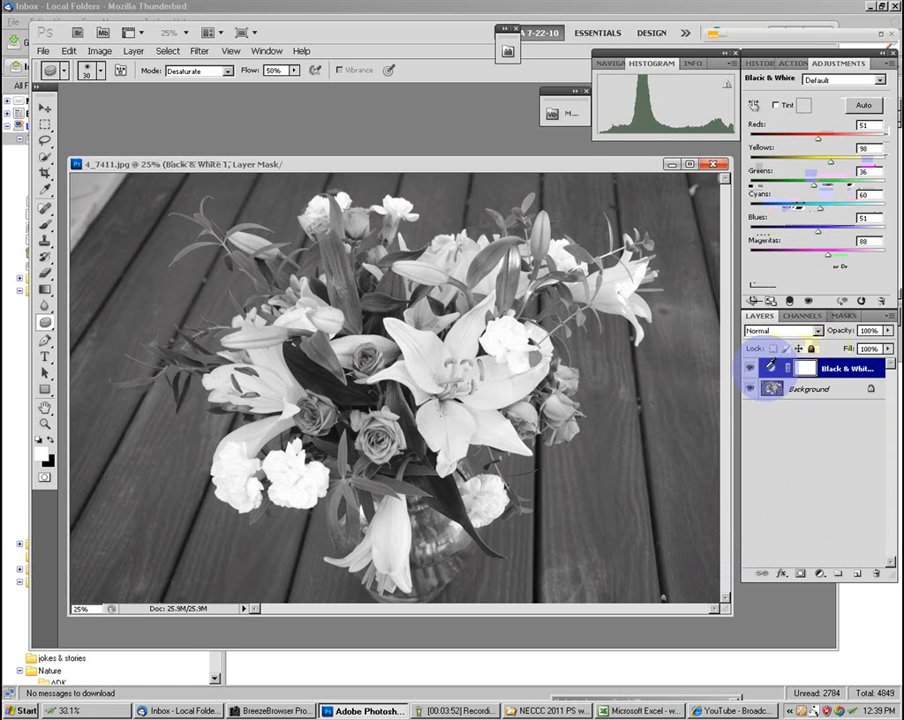
Target the Black & White layer's mask and pick the Brush tool with its blending mode at Normal
{"action": "left_click", "coordinate": [805, 369]}
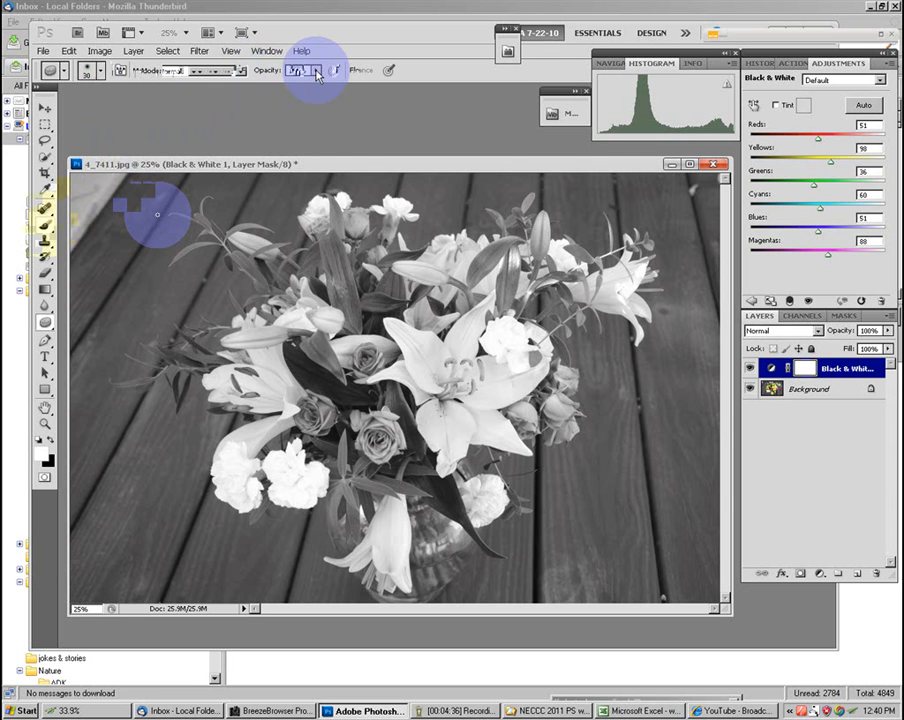
{"action": "left_click", "coordinate": [242, 72]}
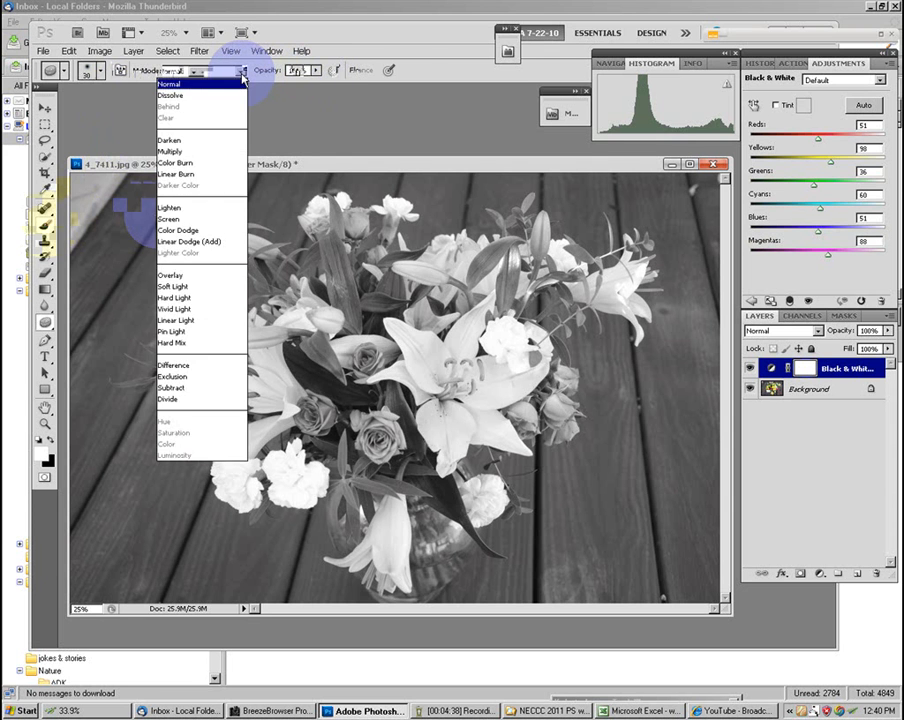
{"action": "left_click", "coordinate": [242, 74]}
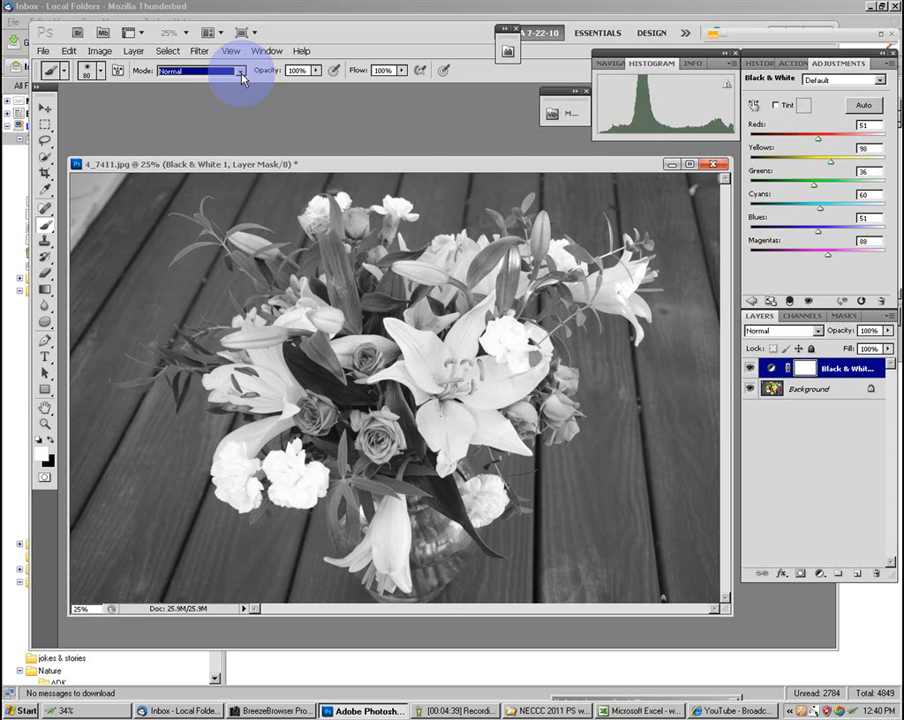
Reduce the brush size to about 31 px using the brush settings
{"action": "left_click", "coordinate": [100, 71]}
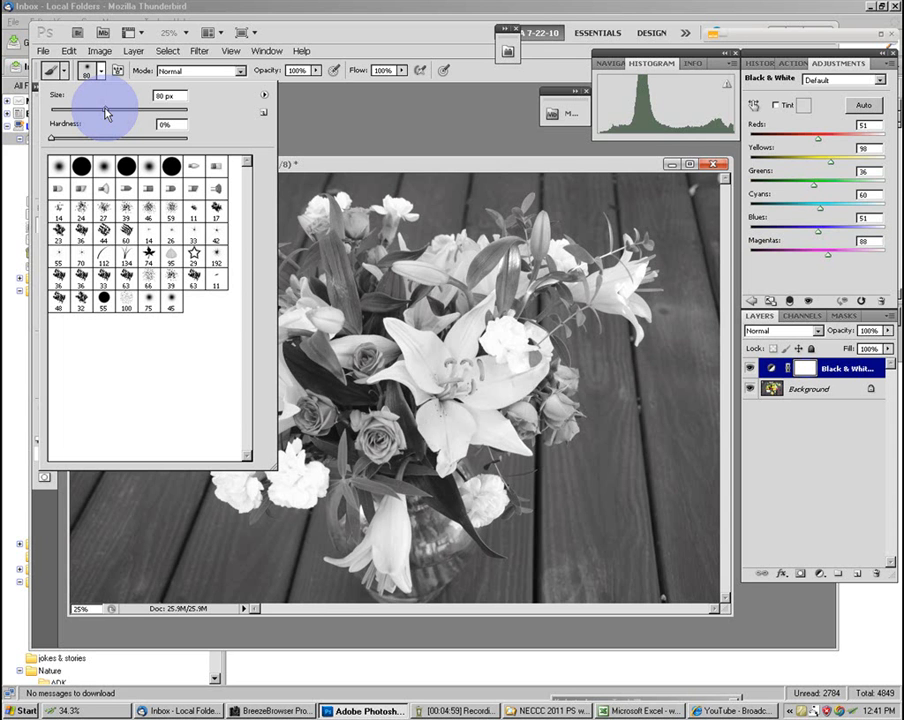
{"action": "left_click_drag", "start_coordinate": [105, 113], "coordinate": [76, 112]}
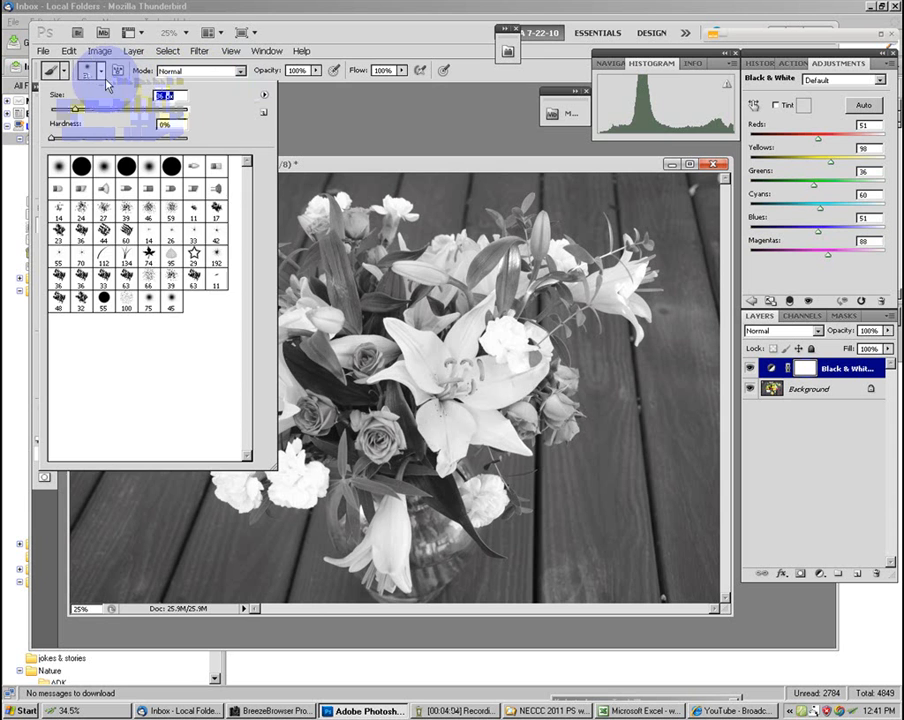
{"action": "left_click", "coordinate": [101, 72]}
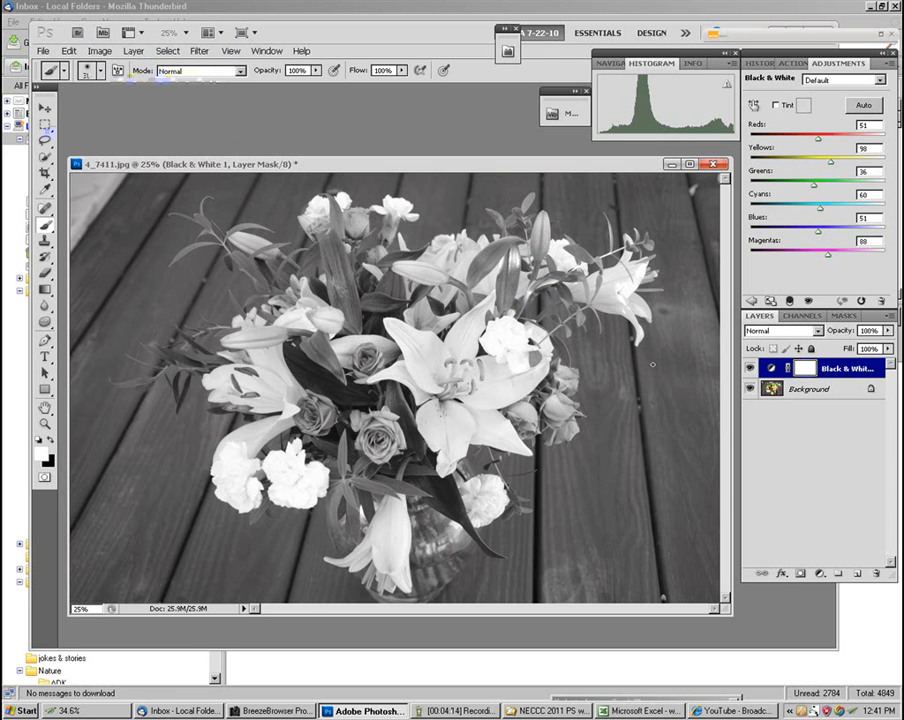
Enlarge and shrink the brush repeatedly over the image, leaving its size at 200 px
{"action": "key", "text": "]"}
{"action": "key", "text": "]"}
{"action": "key", "text": "]"}
{"action": "key", "text": "]"}
{"action": "key", "text": "]"}
{"action": "key", "text": "]"}
{"action": "key", "text": "]"}
{"action": "key", "text": "]"}
{"action": "key", "text": "]"}
{"action": "key", "text": "]"}
{"action": "key", "text": "]"}
{"action": "key", "text": "]"}
{"action": "key", "text": "]"}
{"action": "key", "text": "]"}
{"action": "key", "text": "]"}
{"action": "key", "text": "]"}
{"action": "key", "text": "]"}
{"action": "key", "text": "]"}
{"action": "key", "text": "]"}
{"action": "key", "text": "]"}
{"action": "key", "text": "]"}
{"action": "key", "text": "]"}
{"action": "key", "text": "]"}
{"action": "key", "text": "]"}
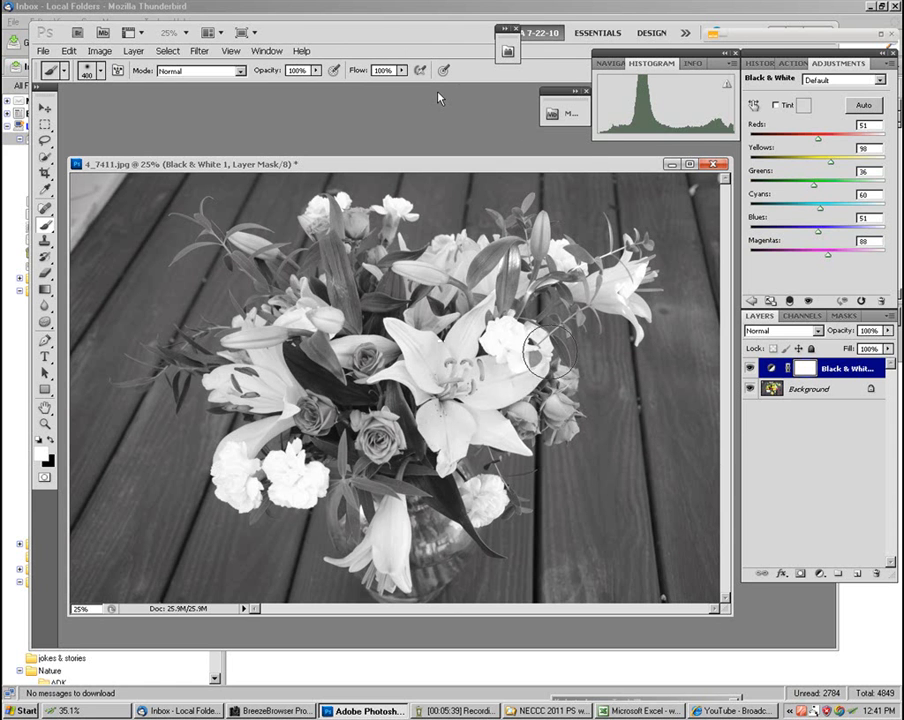
{"action": "key", "text": "bracketleft"}
{"action": "key", "text": "bracketleft"}
{"action": "key", "text": "bracketright"}
{"action": "key", "text": "bracketright"}
{"action": "key", "text": "bracketright"}
{"action": "key", "text": "bracketright"}
{"action": "key", "text": "bracketright"}
{"action": "key", "text": "bracketright"}
{"action": "key", "text": "bracketright"}
{"action": "key", "text": "bracketright"}
{"action": "key", "text": "bracketright"}
{"action": "key", "text": "bracketright"}
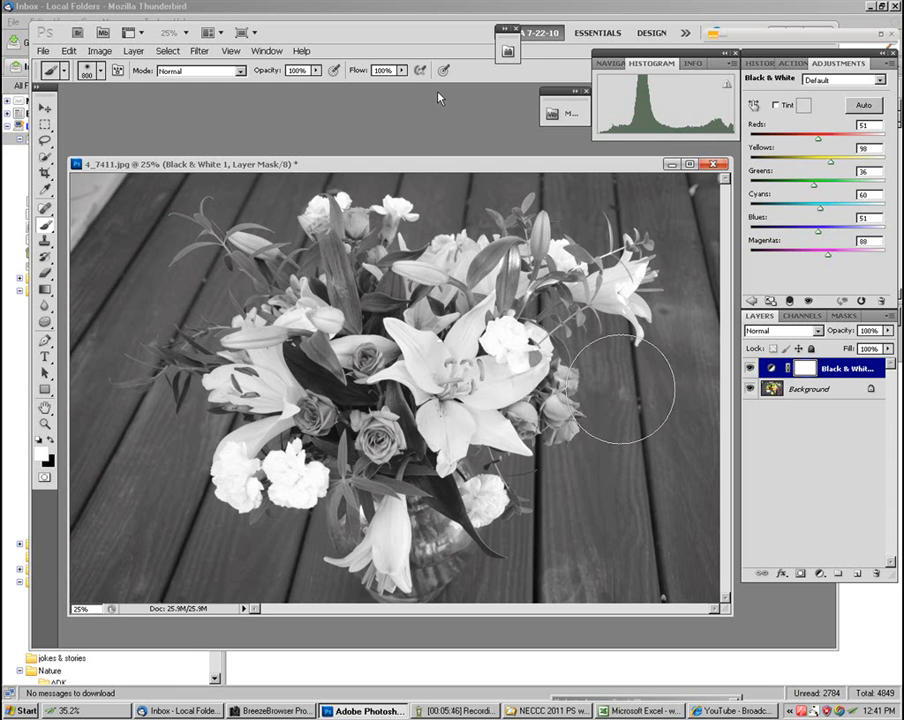
{"action": "key", "text": "bracketleft"}
{"action": "key", "text": "bracketleft"}
{"action": "key", "text": "bracketleft"}
{"action": "key", "text": "bracketleft"}
{"action": "key", "text": "bracketleft"}
{"action": "key", "text": "bracketleft"}
{"action": "key", "text": "bracketleft"}
{"action": "key", "text": "bracketleft"}
{"action": "key", "text": "bracketleft"}
{"action": "key", "text": "bracketleft"}
{"action": "key", "text": "bracketleft"}
{"action": "key", "text": "bracketleft"}
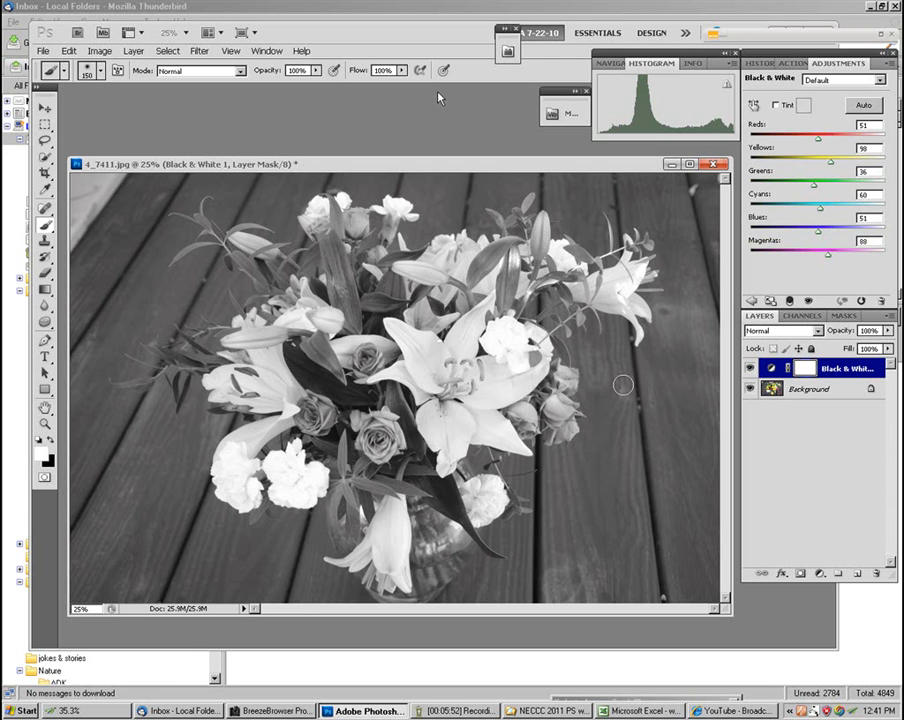
{"action": "key", "text": "bracketleft"}
{"action": "key", "text": "bracketleft"}
{"action": "key", "text": "bracketleft"}
{"action": "key", "text": "bracketleft"}
{"action": "key", "text": "bracketleft"}
{"action": "key", "text": "bracketleft"}
{"action": "key", "text": "bracketleft"}
{"action": "key", "text": "bracketright"}
{"action": "key", "text": "bracketright"}
{"action": "key", "text": "bracketright"}
{"action": "key", "text": "bracketright"}
{"action": "key", "text": "bracketright"}
{"action": "key", "text": "bracketright"}
{"action": "key", "text": "bracketright"}
{"action": "key", "text": "bracketright"}
{"action": "key", "text": "bracketright"}
{"action": "key", "text": "bracketright"}
{"action": "key", "text": "bracketright"}
{"action": "key", "text": "bracketright"}
{"action": "key", "text": "bracketright"}
{"action": "key", "text": "bracketright"}
{"action": "key", "text": "bracketright"}
{"action": "key", "text": "bracketright"}
{"action": "key", "text": "bracketright"}
{"action": "key", "text": "bracketright"}
{"action": "key", "text": "bracketright"}
{"action": "key", "text": "bracketright"}
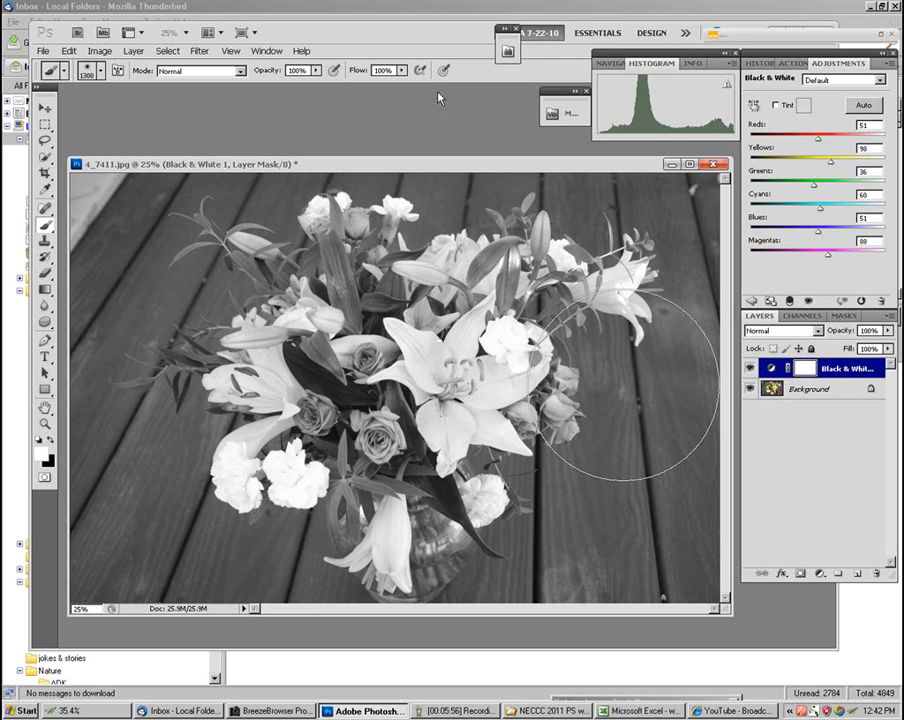
{"action": "key", "text": "bracketleft"}
{"action": "key", "text": "bracketleft"}
{"action": "key", "text": "bracketleft"}
{"action": "key", "text": "bracketleft"}
{"action": "key", "text": "bracketleft"}
{"action": "key", "text": "bracketleft"}
{"action": "key", "text": "bracketleft"}
{"action": "key", "text": "bracketleft"}
{"action": "key", "text": "bracketleft"}
{"action": "key", "text": "bracketleft"}
{"action": "key", "text": "bracketleft"}
{"action": "key", "text": "bracketleft"}
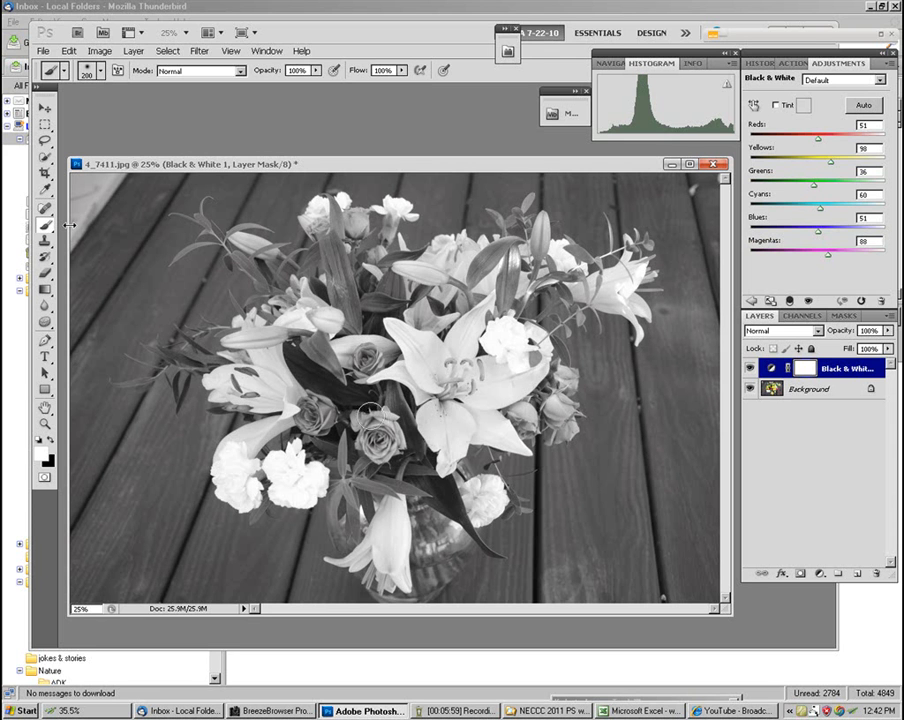
{"action": "key", "text": "bracketleft"}
{"action": "key", "text": "bracketleft"}
{"action": "key", "text": "bracketleft"}
{"action": "key", "text": "bracketleft"}
{"action": "key", "text": "bracketleft"}
{"action": "key", "text": "bracketleft"}
{"action": "key", "text": "bracketleft"}
{"action": "key", "text": "bracketright"}
{"action": "key", "text": "bracketright"}
{"action": "key", "text": "bracketright"}
{"action": "key", "text": "bracketright"}
{"action": "key", "text": "bracketright"}
{"action": "key", "text": "bracketright"}
{"action": "key", "text": "bracketright"}
{"action": "key", "text": "bracketright"}
{"action": "key", "text": "bracketright"}
{"action": "key", "text": "bracketright"}
{"action": "key", "text": "bracketright"}
{"action": "key", "text": "bracketright"}
{"action": "key", "text": "bracketright"}
{"action": "key", "text": "bracketright"}
{"action": "key", "text": "bracketright"}
{"action": "key", "text": "bracketright"}
{"action": "key", "text": "bracketright"}
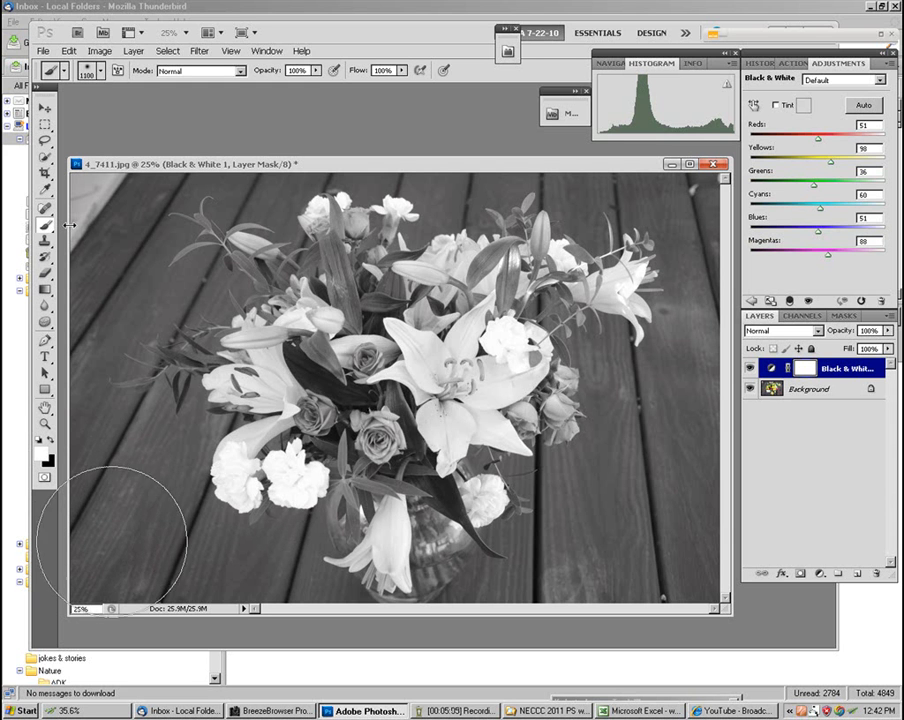
{"action": "key", "text": "bracketleft"}
{"action": "key", "text": "bracketleft"}
{"action": "key", "text": "bracketleft"}
{"action": "key", "text": "bracketleft"}
{"action": "key", "text": "bracketleft"}
{"action": "key", "text": "bracketleft"}
{"action": "key", "text": "bracketleft"}
{"action": "key", "text": "bracketleft"}
{"action": "key", "text": "bracketleft"}
{"action": "key", "text": "bracketleft"}
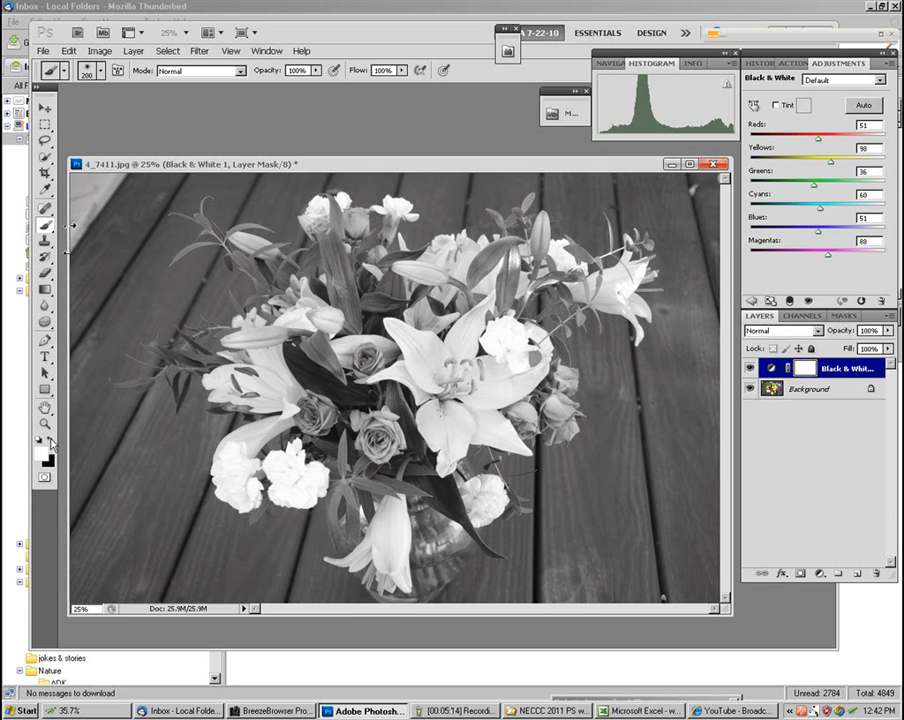
Swap the foreground and background colours so that black is the foreground colour for painting on the mask
{"action": "left_click", "coordinate": [50, 441]}
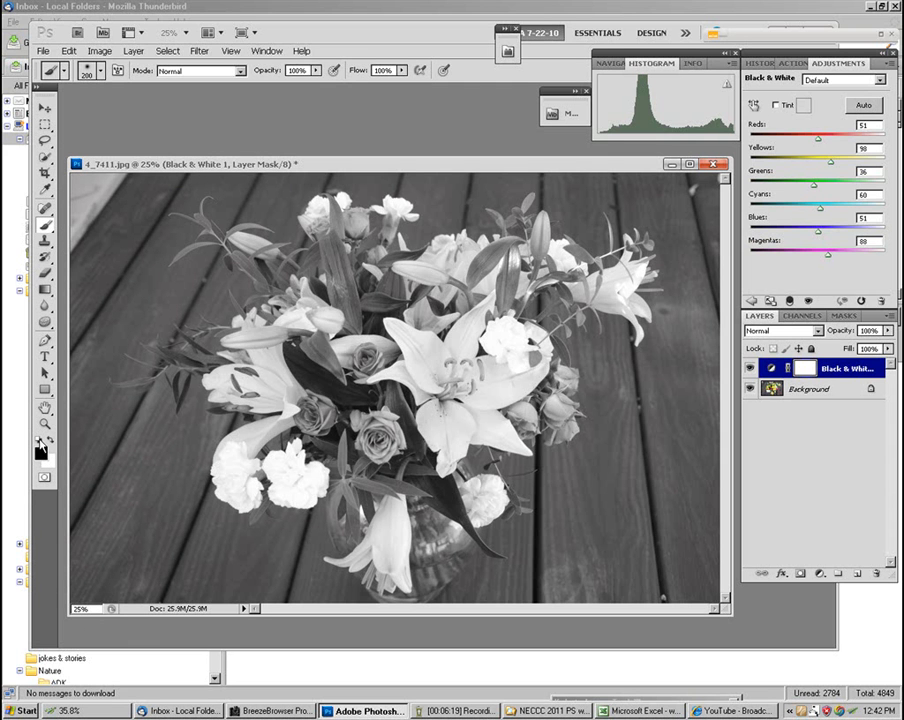
{"action": "left_click", "coordinate": [50, 442]}
{"action": "left_click", "coordinate": [50, 442]}
{"action": "left_click", "coordinate": [50, 442]}
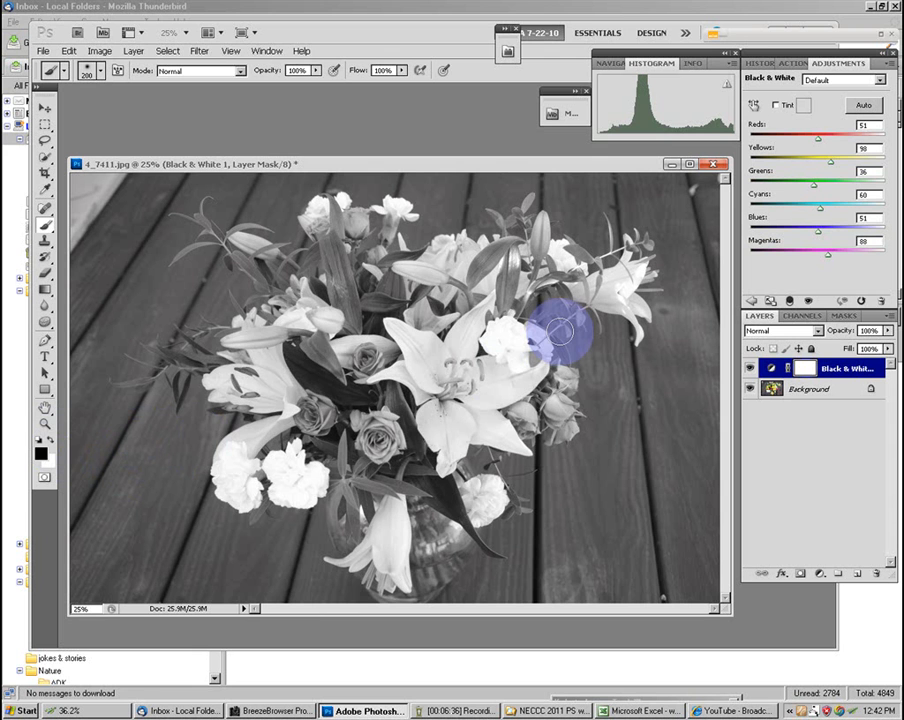
Enlarge the brush to 900 px
{"action": "key", "text": "bracketright"}
{"action": "key", "text": "bracketright"}
{"action": "key", "text": "bracketright"}
{"action": "key", "text": "bracketright"}
{"action": "key", "text": "bracketright"}
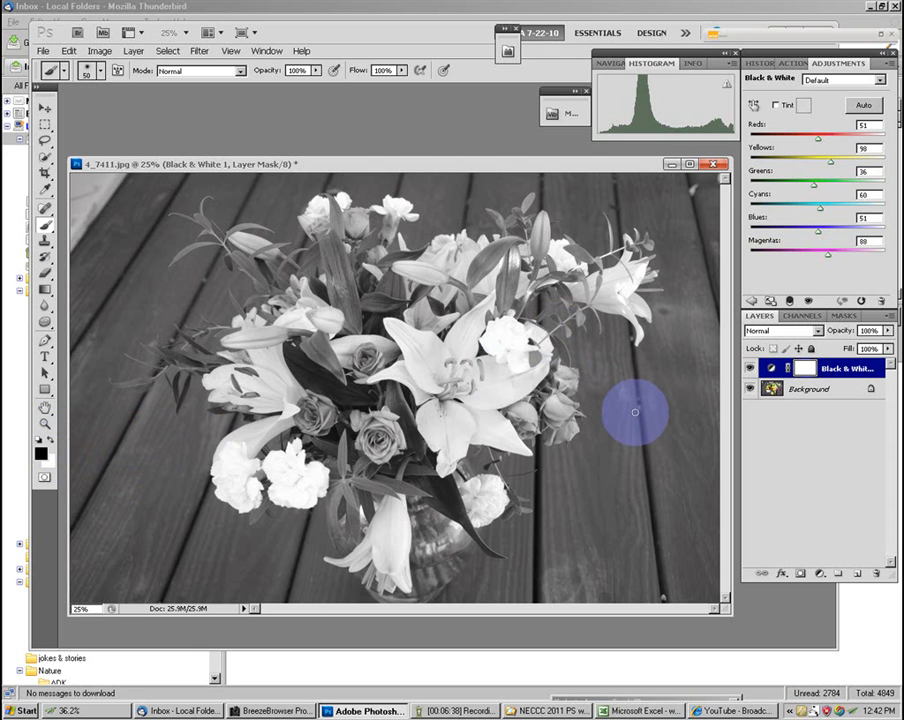
{"action": "key", "text": "bracketright"}
{"action": "key", "text": "bracketright"}
{"action": "key", "text": "bracketright"}
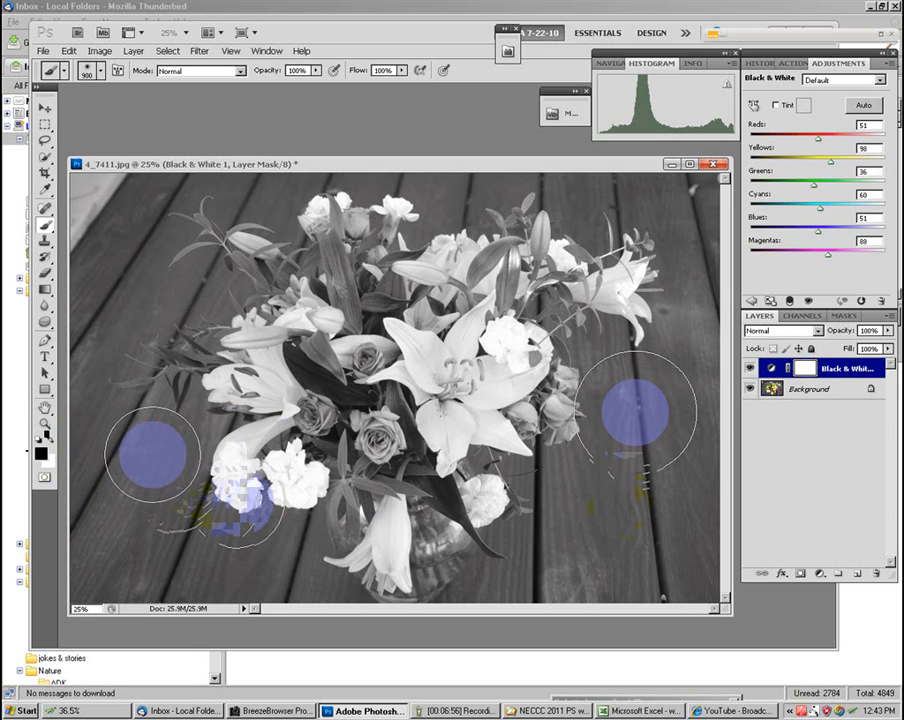
Swap the painting colours so that white is the foreground colour and reduce the brush to 125 px
{"action": "key", "text": "x"}
{"action": "key", "text": "bracketleft"}
{"action": "key", "text": "bracketleft"}
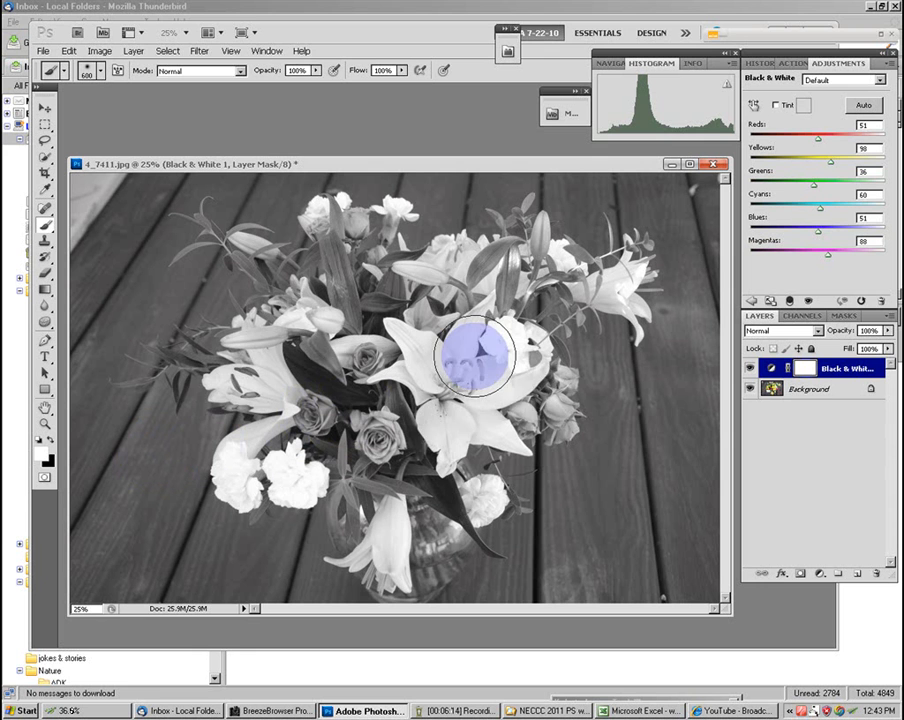
{"action": "key", "text": "bracketleft"}
{"action": "key", "text": "bracketleft"}
{"action": "key", "text": "bracketleft"}
{"action": "key", "text": "bracketleft"}
{"action": "key", "text": "bracketleft"}
{"action": "key", "text": "bracketleft"}
{"action": "key", "text": "bracketleft"}
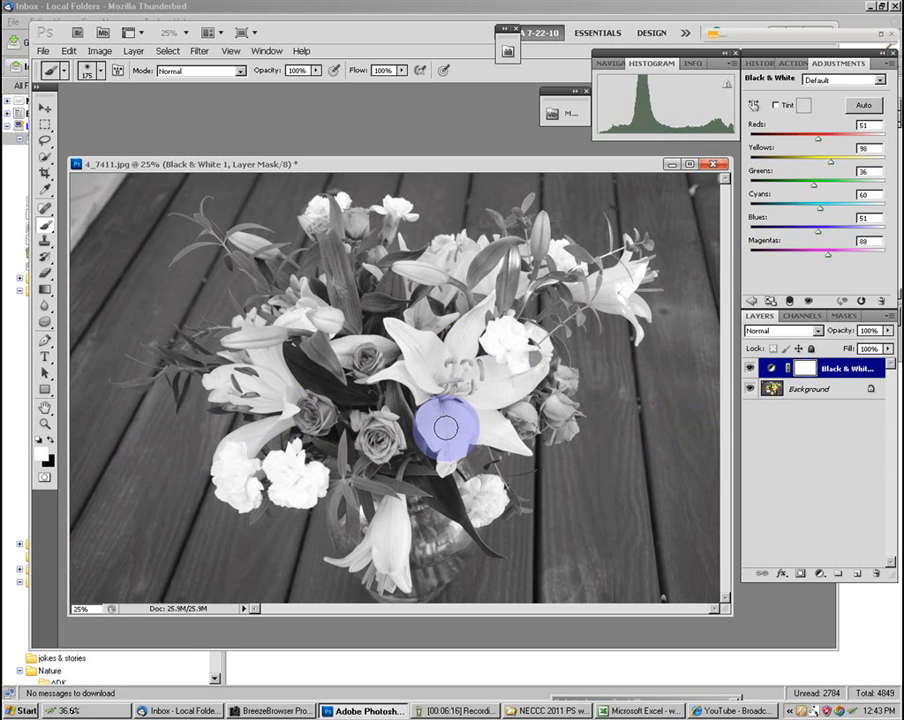
{"action": "key", "text": "bracketleft"}
{"action": "key", "text": "bracketleft"}
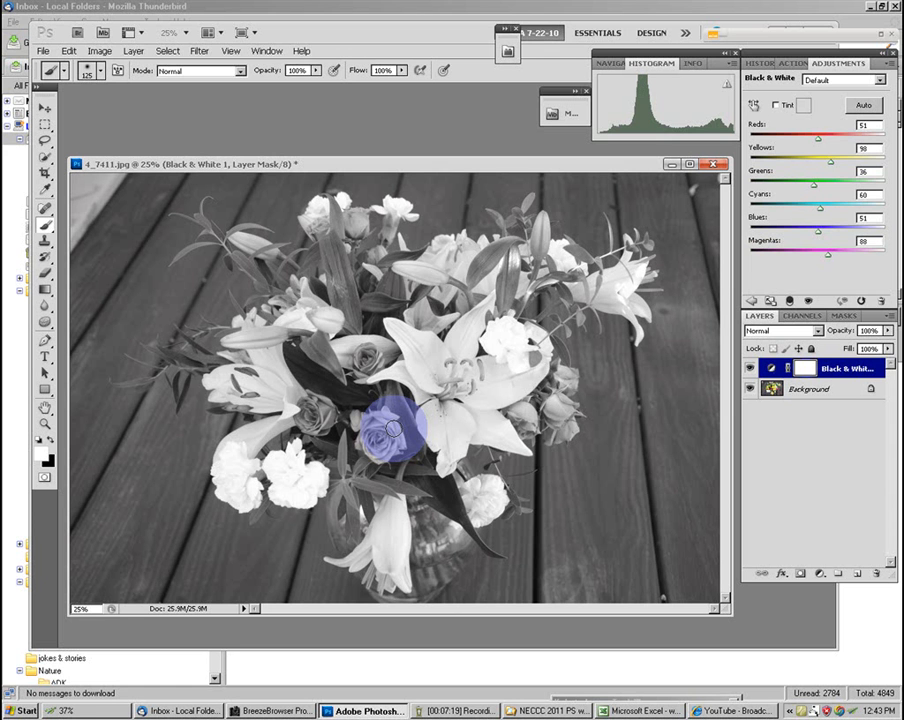
Reselect the Black & White layer's mask with the Brush tool active and make black the foreground colour
{"action": "left_click", "coordinate": [808, 389]}
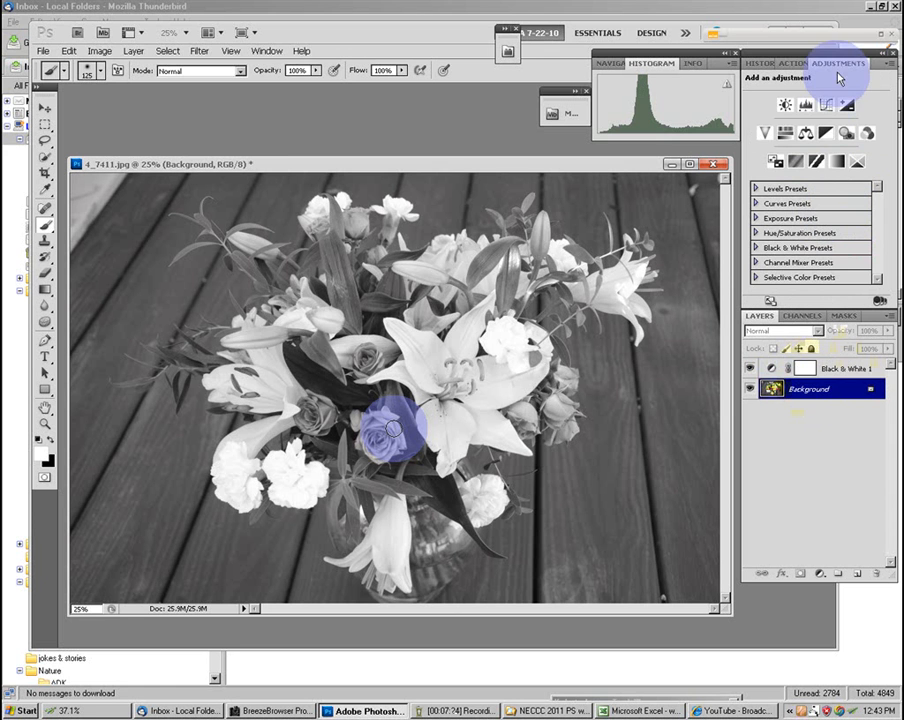
{"action": "left_click", "coordinate": [805, 132]}
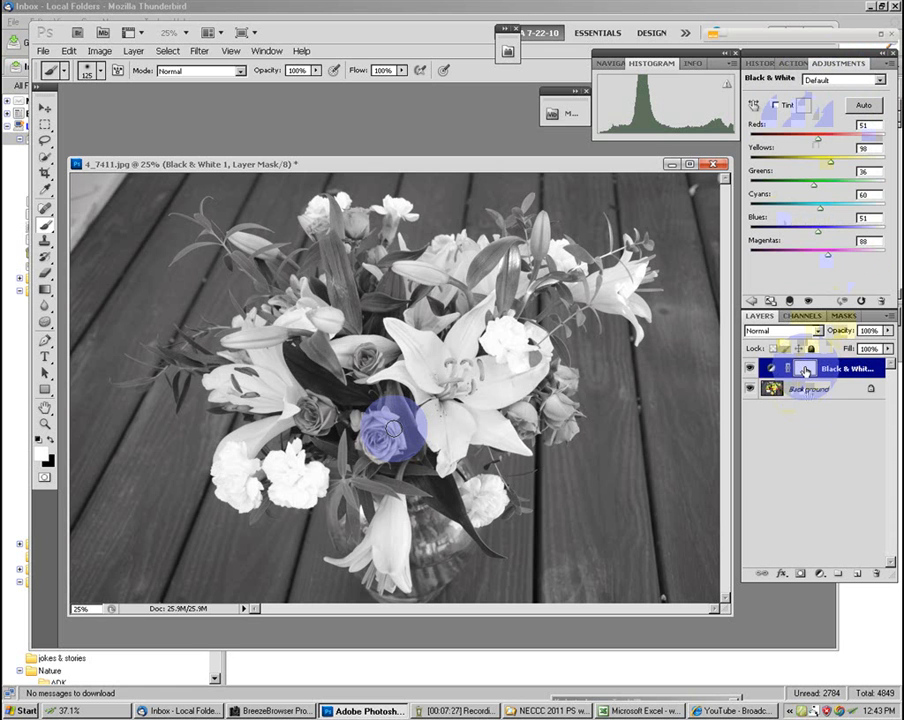
{"action": "left_click", "coordinate": [46, 226]}
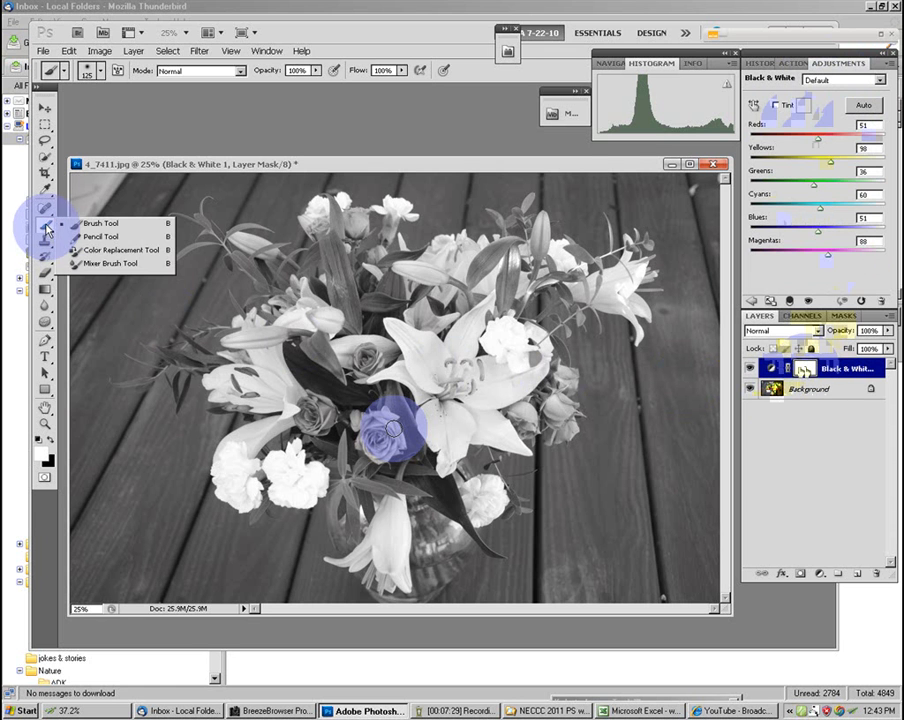
{"action": "left_click", "coordinate": [41, 452]}
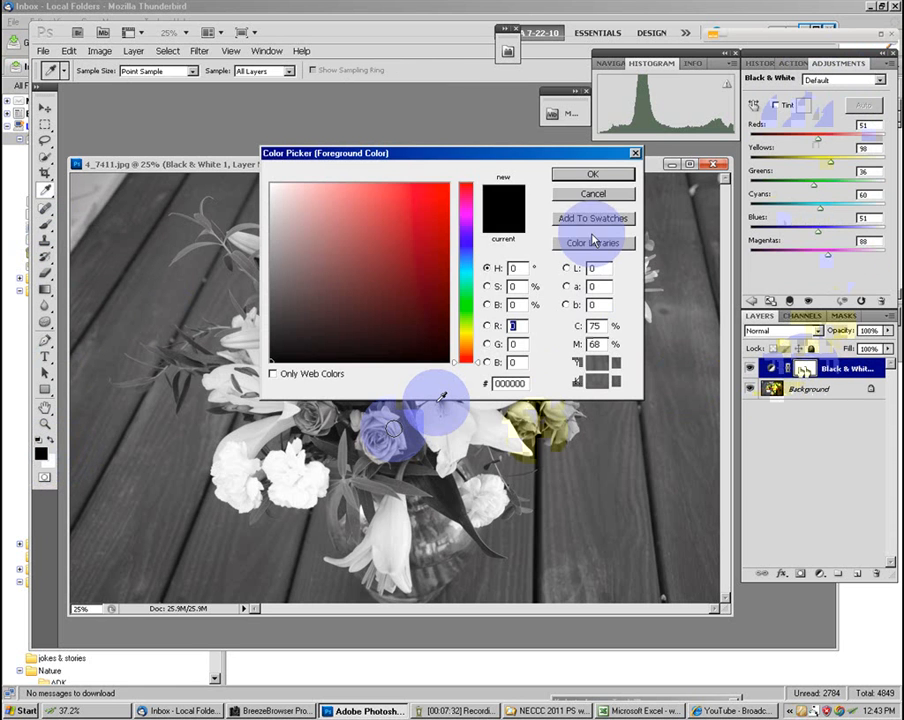
{"action": "left_click", "coordinate": [588, 195]}
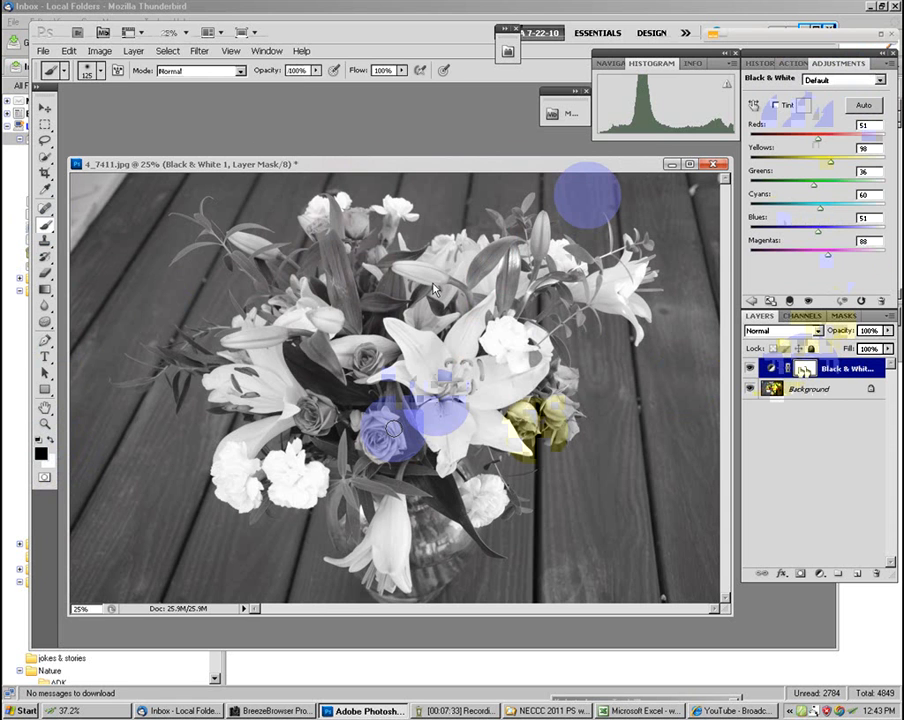
{"action": "key", "text": "x"}
{"action": "key", "text": "x"}
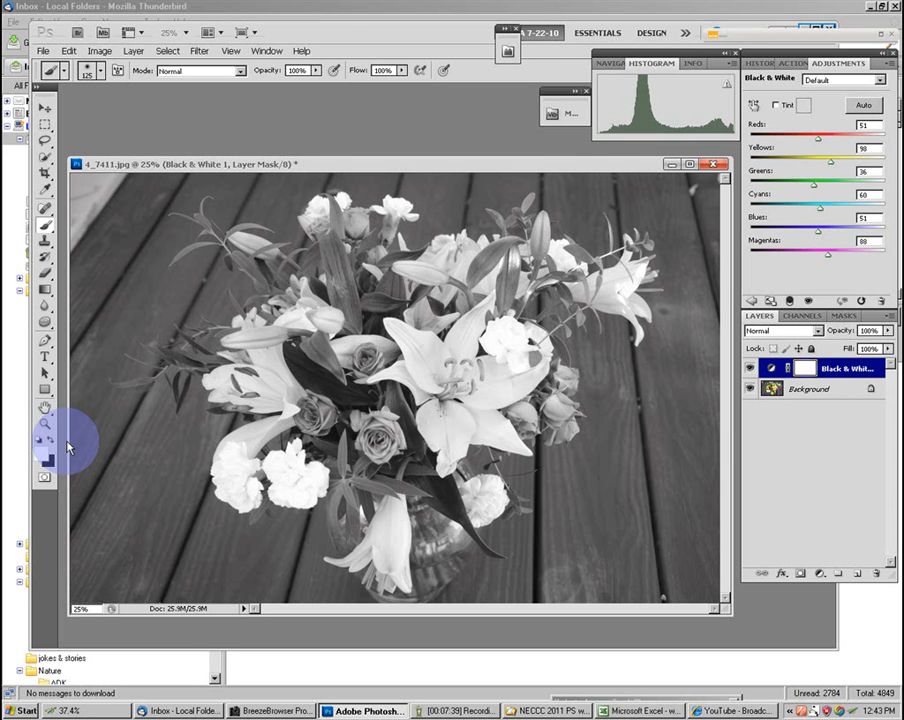
Paint black on the mask over the leftmost rose to bring back its colour, reducing the brush to 70 px
{"action": "left_click_drag", "start_coordinate": [311, 405], "coordinate": [320, 411]}
{"action": "key", "text": "bracketleft"}
{"action": "key", "text": "bracketleft"}
{"action": "key", "text": "bracketleft"}
{"action": "key", "text": "bracketleft"}
{"action": "mouse_move", "coordinate": [304, 405]}
{"action": "left_mouse_down"}
{"action": "mouse_move", "coordinate": [326, 424]}
{"action": "mouse_move", "coordinate": [316, 403]}
{"action": "left_mouse_up"}
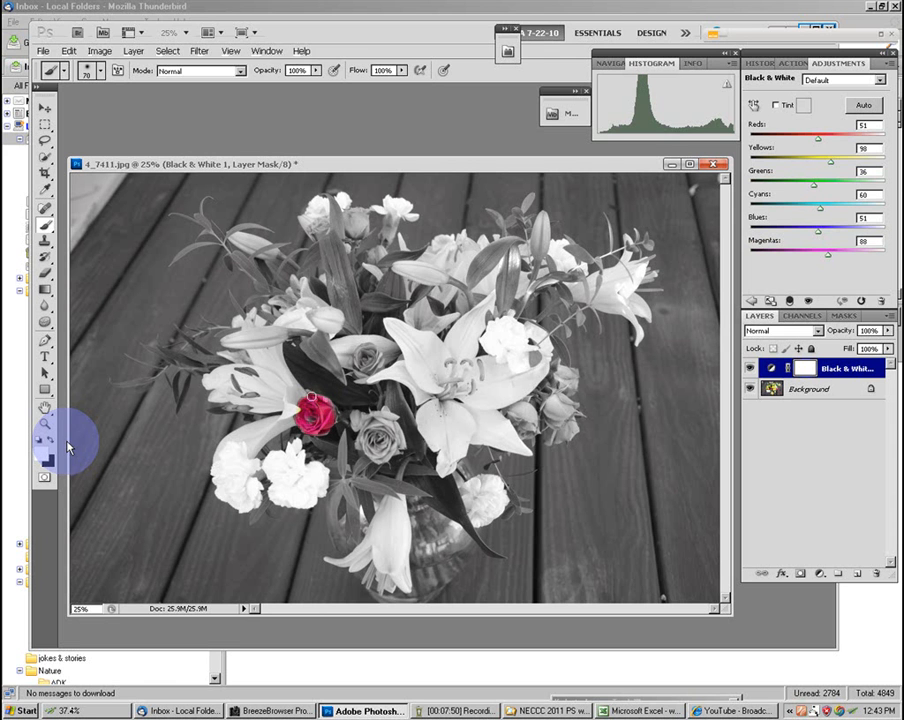
Restore the colour of the centre rose and the small rose above it by painting black on the mask
{"action": "mouse_move", "coordinate": [367, 424]}
{"action": "left_mouse_down"}
{"action": "mouse_move", "coordinate": [363, 438]}
{"action": "mouse_move", "coordinate": [383, 455]}
{"action": "mouse_move", "coordinate": [396, 442]}
{"action": "mouse_move", "coordinate": [388, 416]}
{"action": "left_mouse_up"}
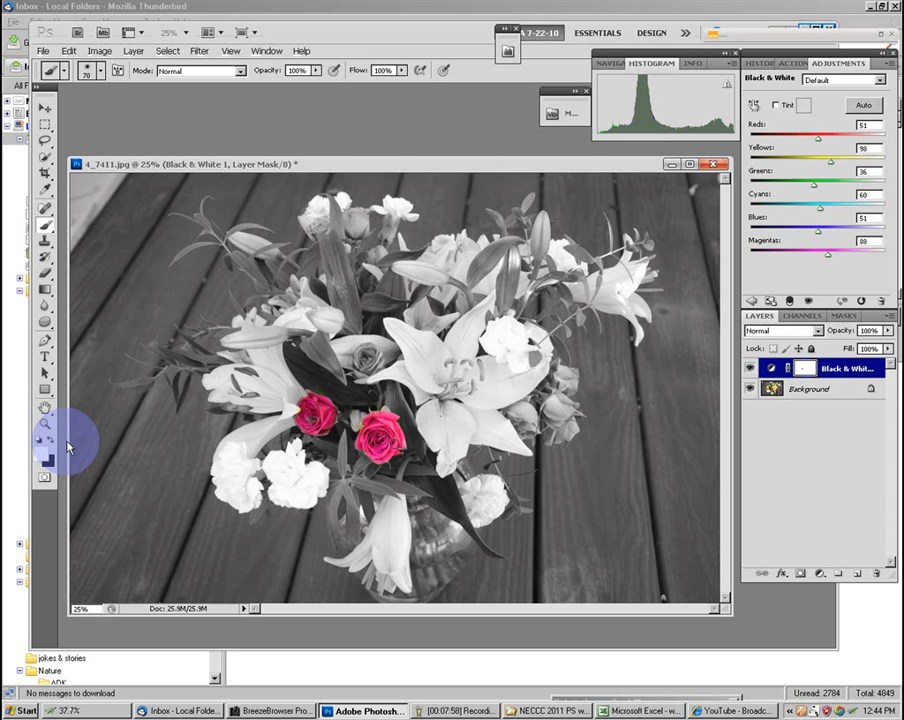
{"action": "key", "text": "x"}
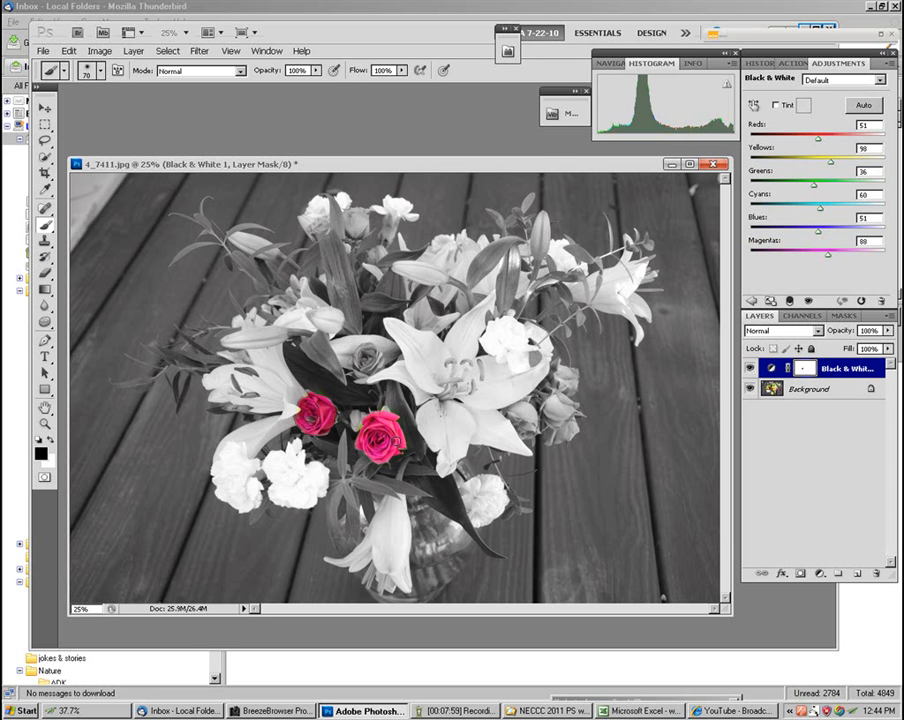
{"action": "left_click_drag", "start_coordinate": [362, 350], "coordinate": [373, 360]}
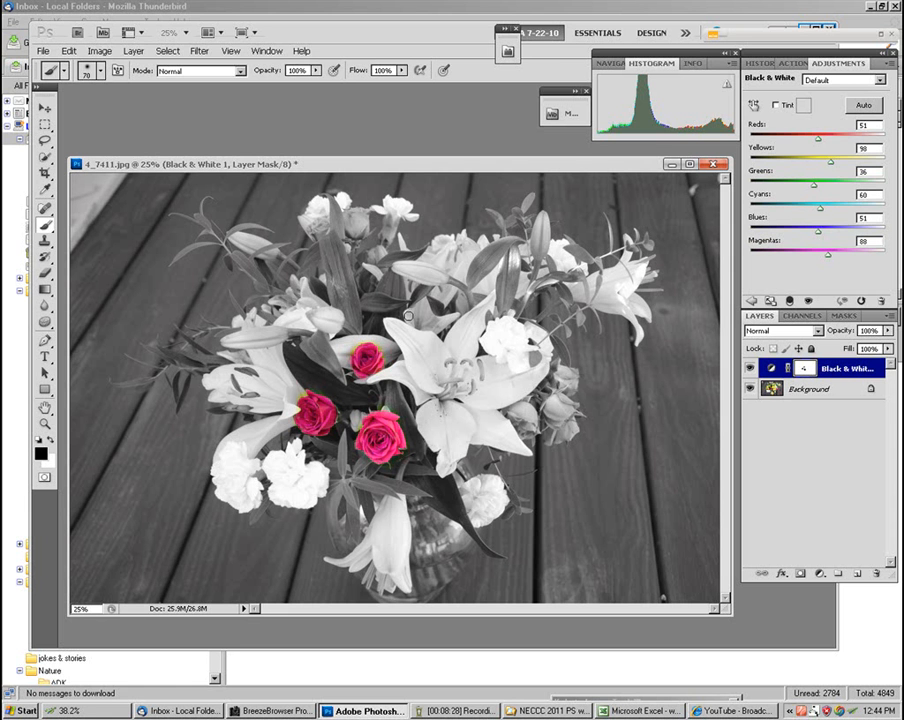
Zoom in on the three coloured roses and set up a 35 px white brush for correcting the mask edges
{"action": "left_click_drag", "start_coordinate": [420, 309], "coordinate": [254, 480]}
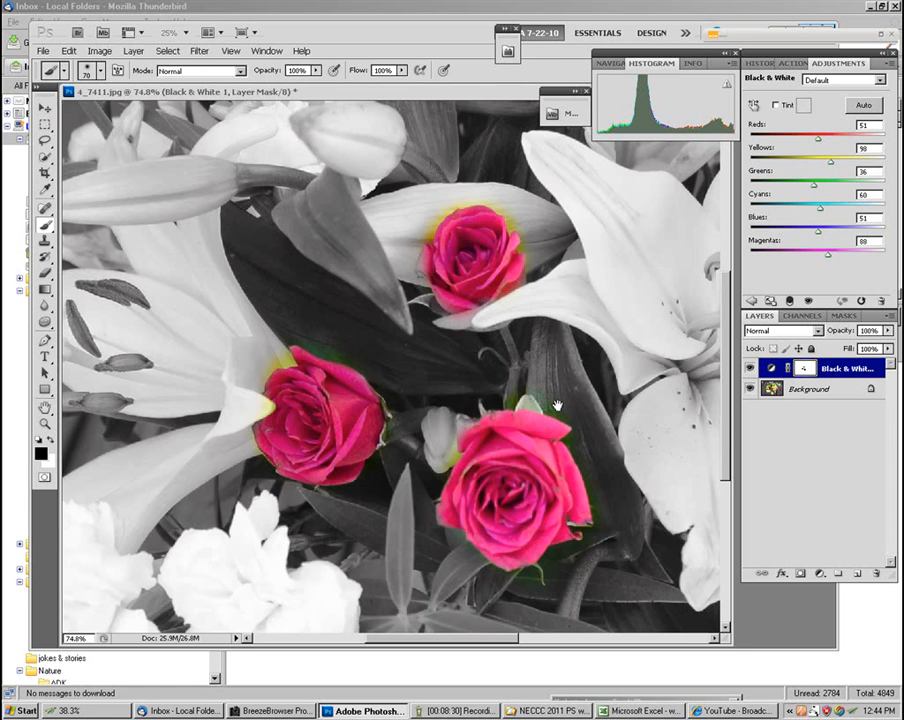
{"action": "left_click_drag", "start_coordinate": [557, 405], "coordinate": [553, 384]}
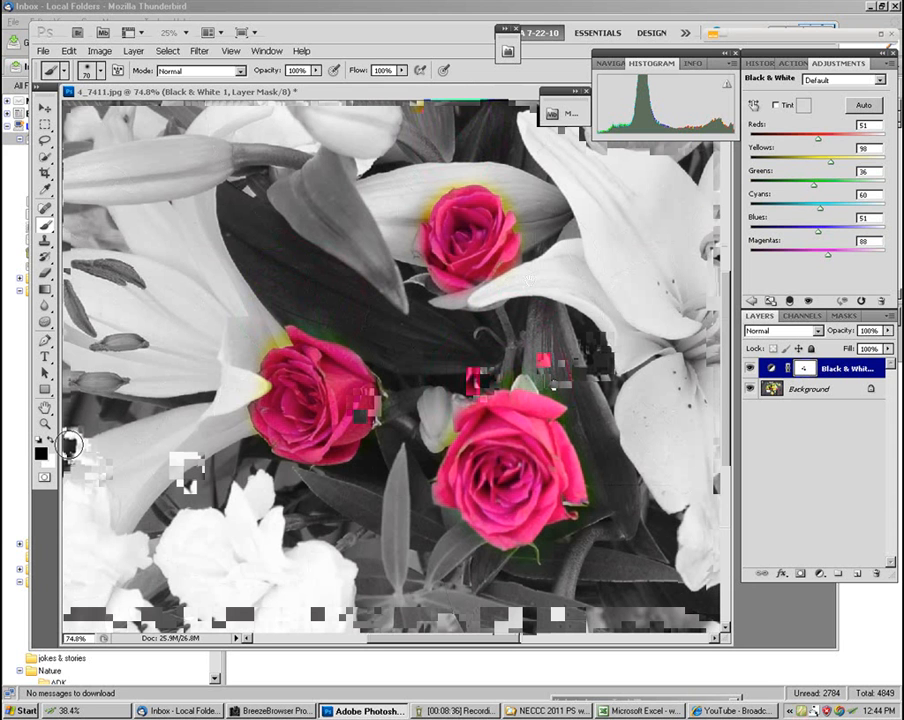
{"action": "key", "text": "x"}
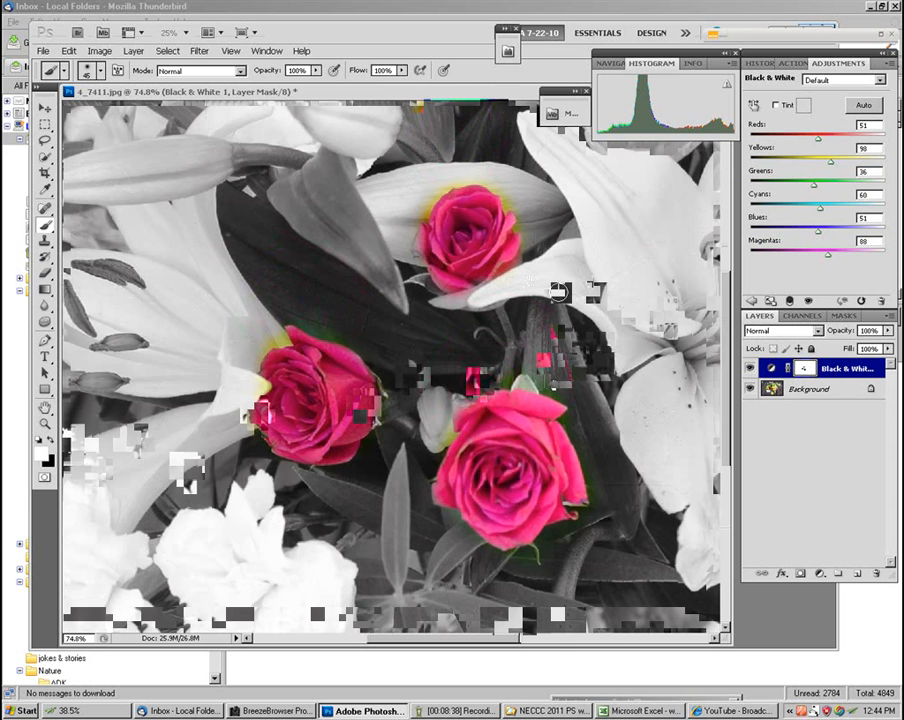
{"action": "key", "text": "bracketleft"}
{"action": "key", "text": "bracketleft"}
{"action": "key", "text": "bracketleft"}
{"action": "key", "text": "bracketleft"}
{"action": "scroll", "coordinate": [530, 265], "scroll_direction": "down", "scroll_amount": 3}
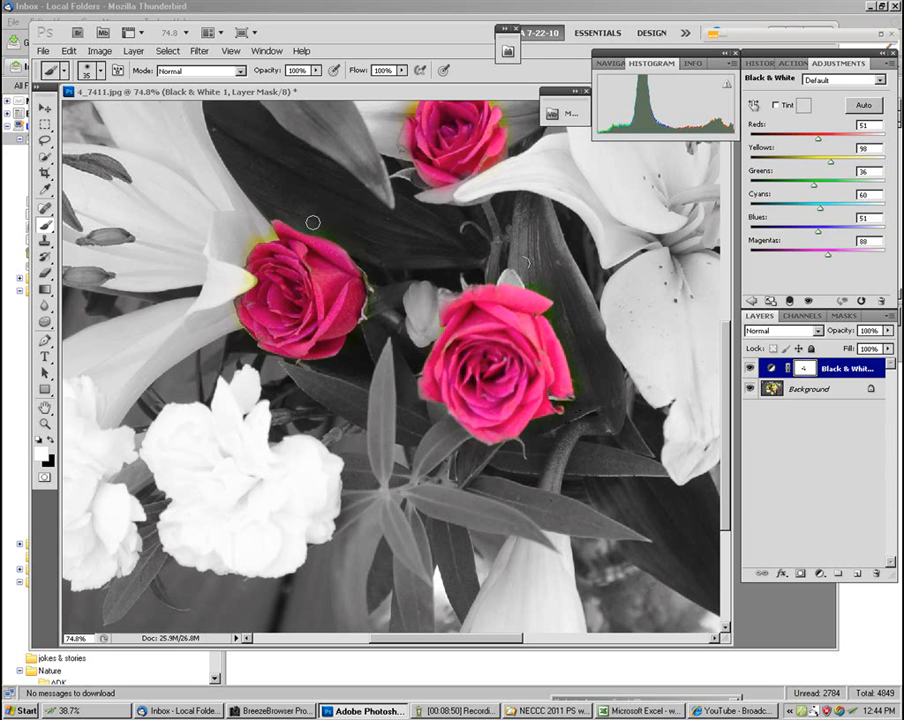
Try painting white across the upper petals of the leftmost rose on the mask, and undo the stroke
{"action": "left_click_drag", "start_coordinate": [321, 243], "coordinate": [305, 275]}
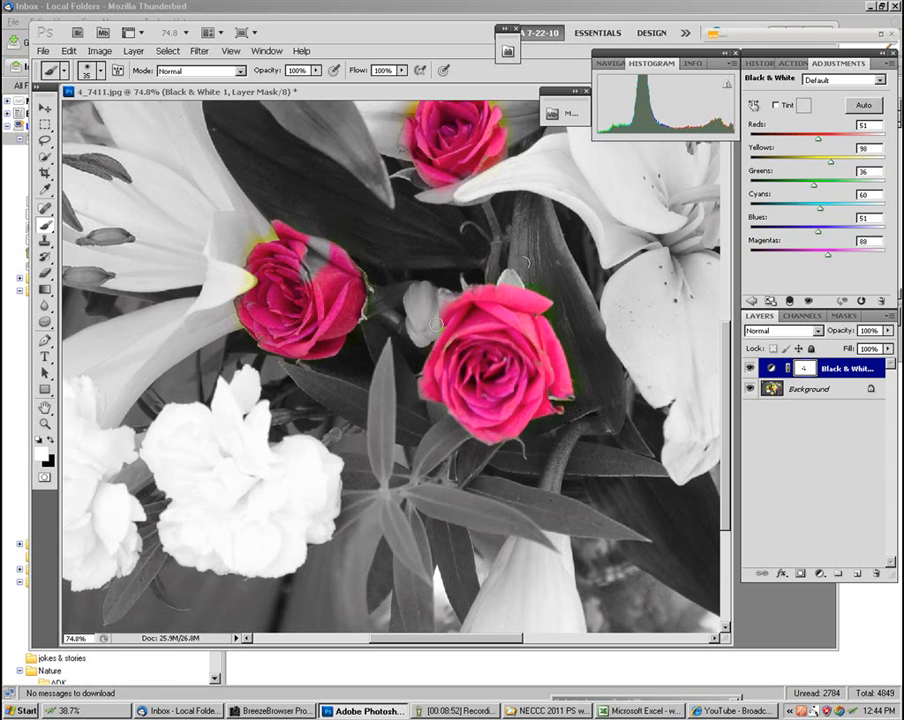
{"action": "key", "text": "x"}
{"action": "key", "text": "ctrl+z"}
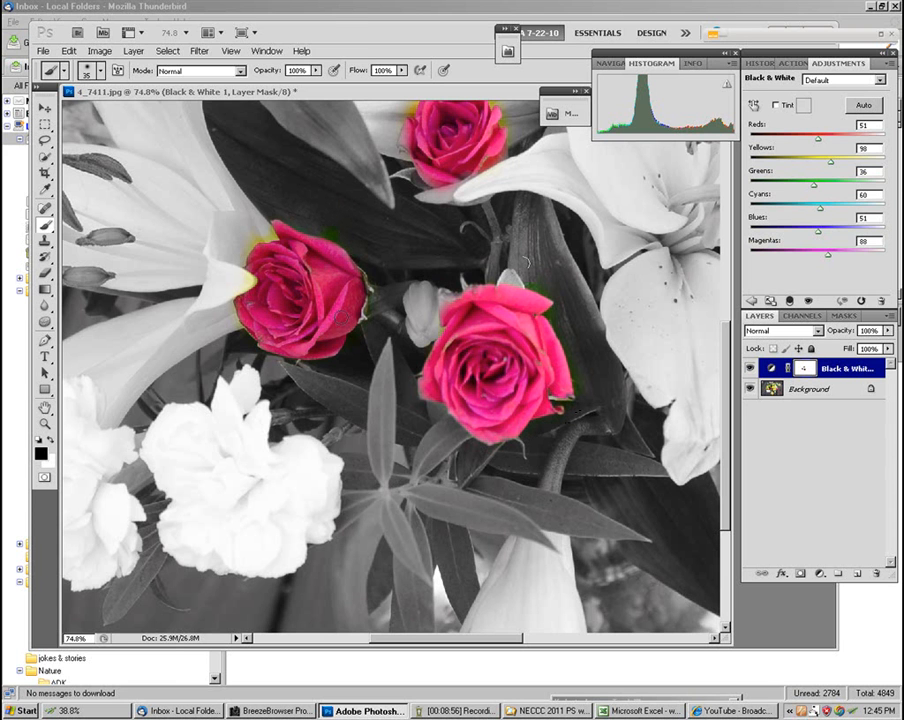
Paint white with a 10 px brush along the leftmost rose's upper edge to remove the colour spill on the lily
{"action": "key", "text": "x"}
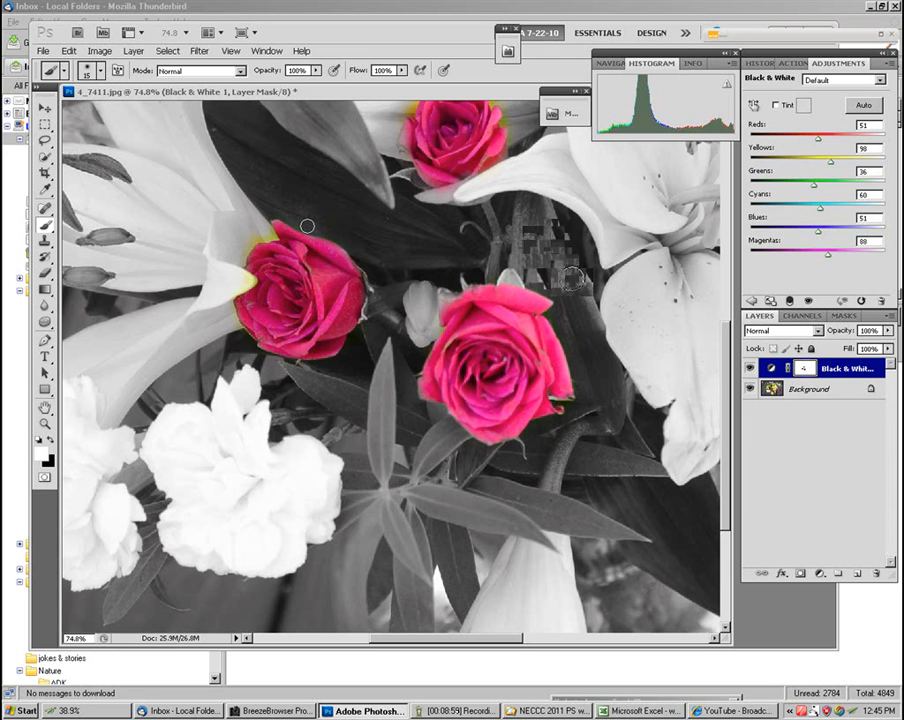
{"action": "key", "text": "bracketleft"}
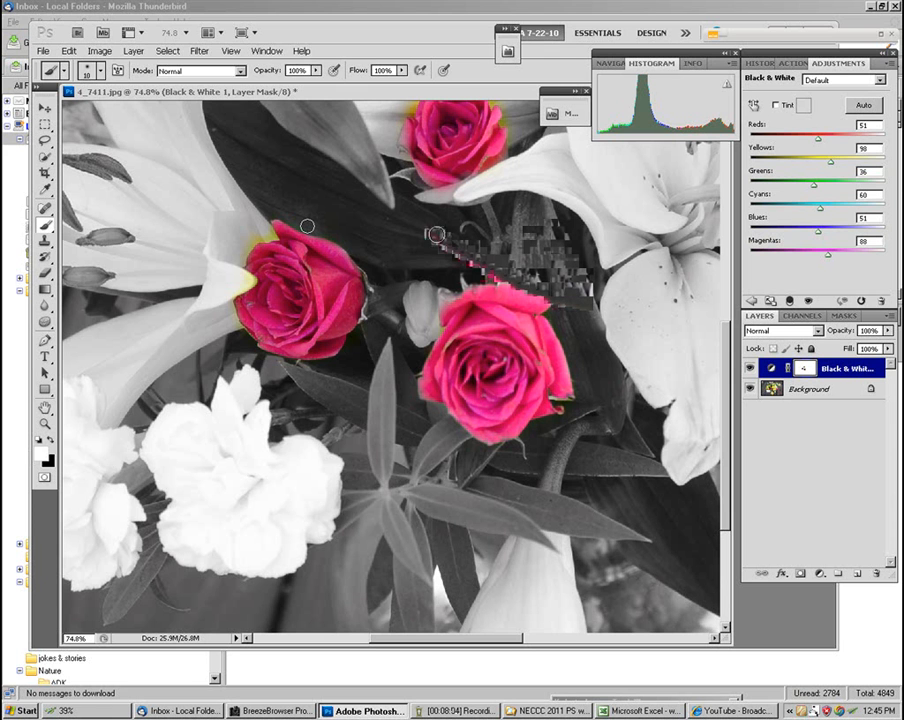
{"action": "key", "text": "x"}
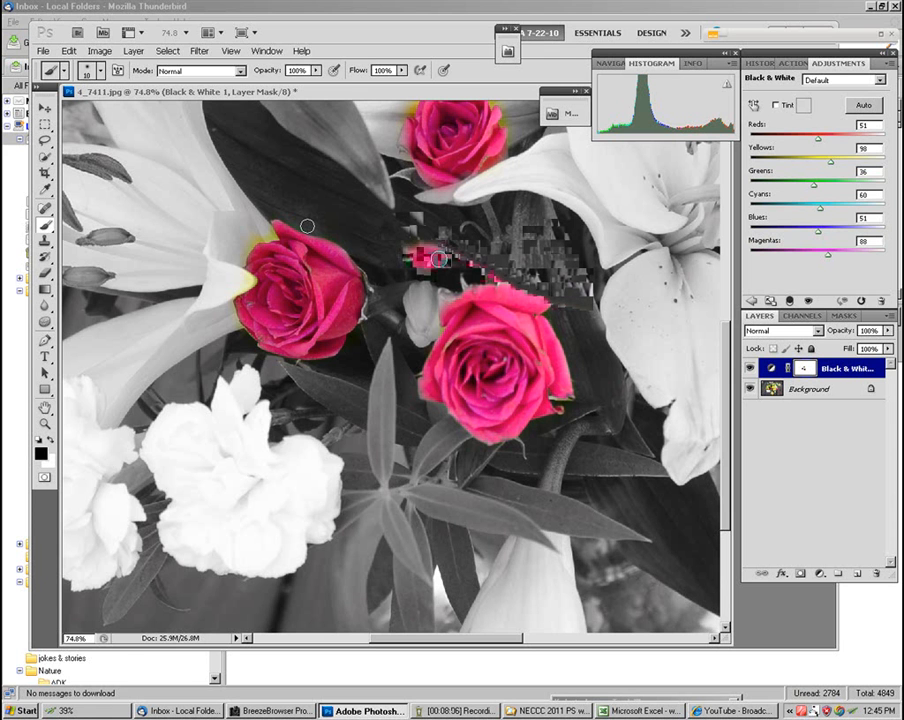
{"action": "mouse_move", "coordinate": [439, 259]}
{"action": "left_mouse_down"}
{"action": "mouse_move", "coordinate": [564, 322]}
{"action": "mouse_move", "coordinate": [664, 353]}
{"action": "mouse_move", "coordinate": [712, 402]}
{"action": "left_mouse_up"}
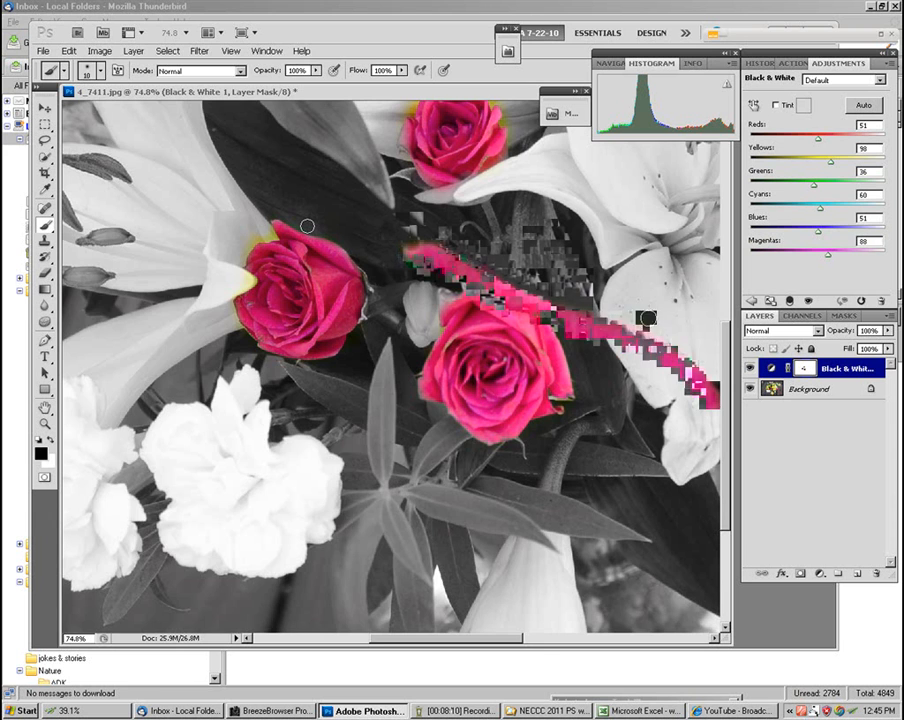
{"action": "key", "text": "x"}
{"action": "left_click_drag", "start_coordinate": [648, 318], "coordinate": [676, 534]}
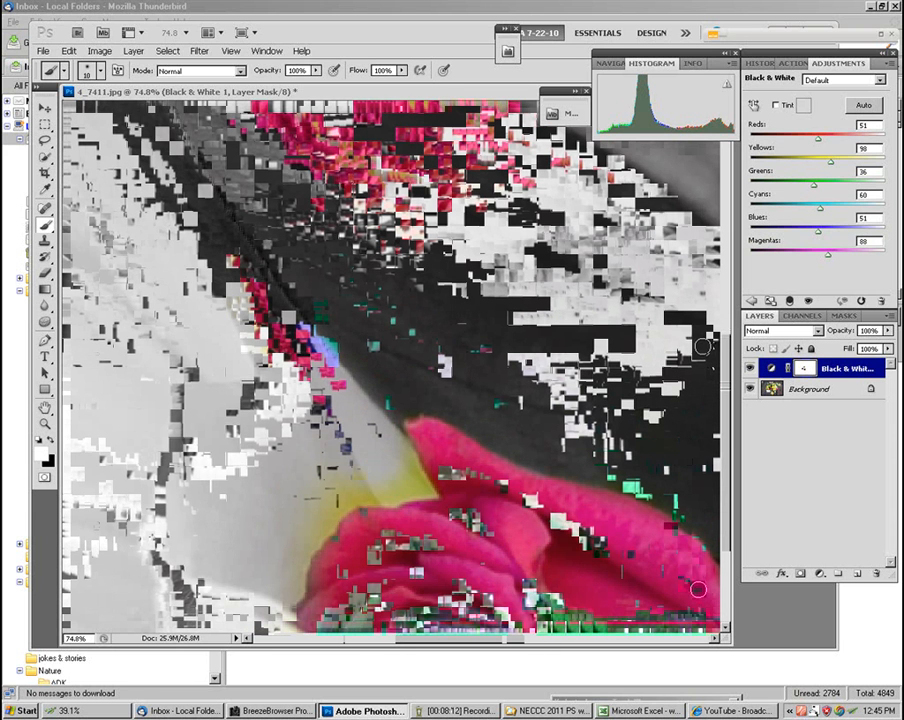
{"action": "left_click_drag", "start_coordinate": [571, 398], "coordinate": [618, 242]}
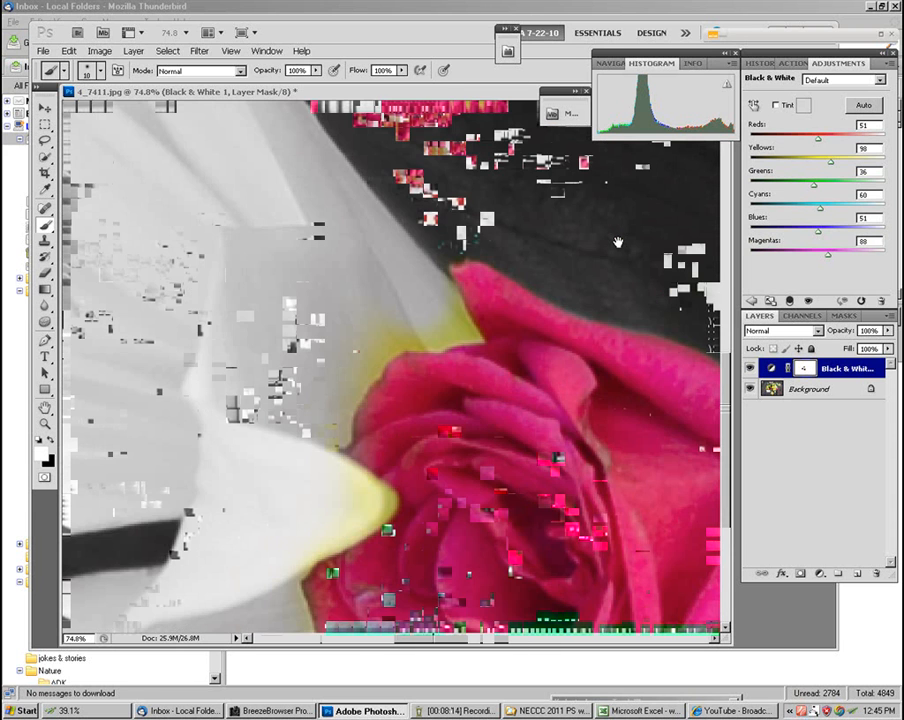
{"action": "mouse_move", "coordinate": [452, 274]}
{"action": "left_mouse_down"}
{"action": "mouse_move", "coordinate": [476, 308]}
{"action": "mouse_move", "coordinate": [443, 312]}
{"action": "mouse_move", "coordinate": [455, 292]}
{"action": "left_mouse_up"}
{"action": "mouse_move", "coordinate": [368, 313]}
{"action": "left_mouse_down"}
{"action": "mouse_move", "coordinate": [434, 317]}
{"action": "mouse_move", "coordinate": [357, 305]}
{"action": "mouse_move", "coordinate": [436, 317]}
{"action": "mouse_move", "coordinate": [425, 318]}
{"action": "left_mouse_up"}
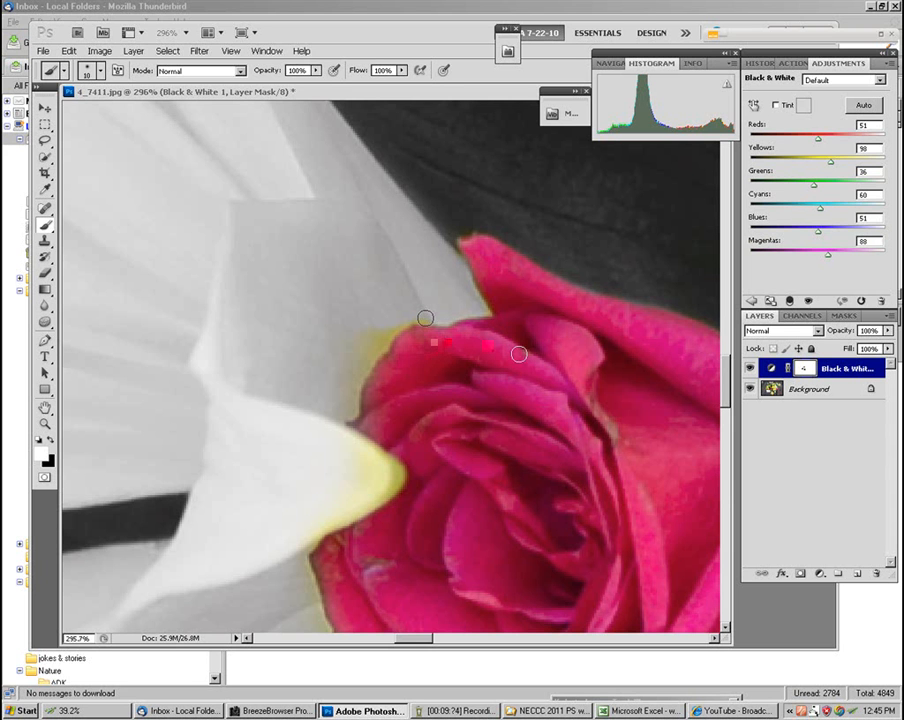
Remove the yellow spill from the lily tip and the leftmost rose's lower-left edge with white, enlarging the brush to 25 px
{"action": "key", "text": "x"}
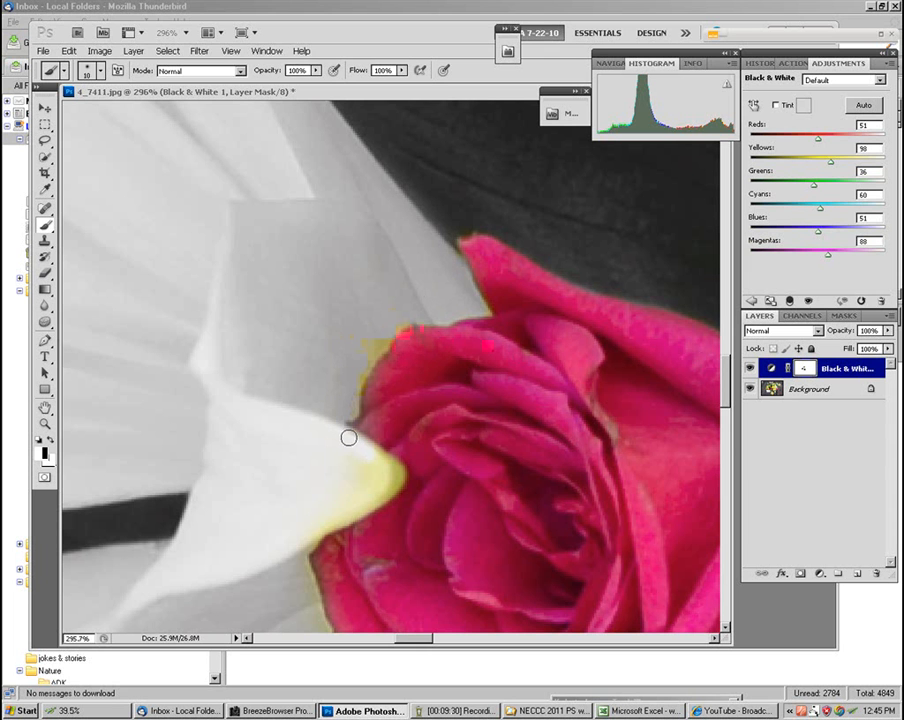
{"action": "mouse_move", "coordinate": [389, 468]}
{"action": "left_mouse_down"}
{"action": "mouse_move", "coordinate": [317, 517]}
{"action": "mouse_move", "coordinate": [362, 469]}
{"action": "mouse_move", "coordinate": [398, 473]}
{"action": "mouse_move", "coordinate": [350, 462]}
{"action": "mouse_move", "coordinate": [370, 485]}
{"action": "mouse_move", "coordinate": [298, 539]}
{"action": "mouse_move", "coordinate": [330, 521]}
{"action": "mouse_move", "coordinate": [304, 548]}
{"action": "mouse_move", "coordinate": [380, 476]}
{"action": "mouse_move", "coordinate": [334, 349]}
{"action": "mouse_move", "coordinate": [355, 292]}
{"action": "left_mouse_up"}
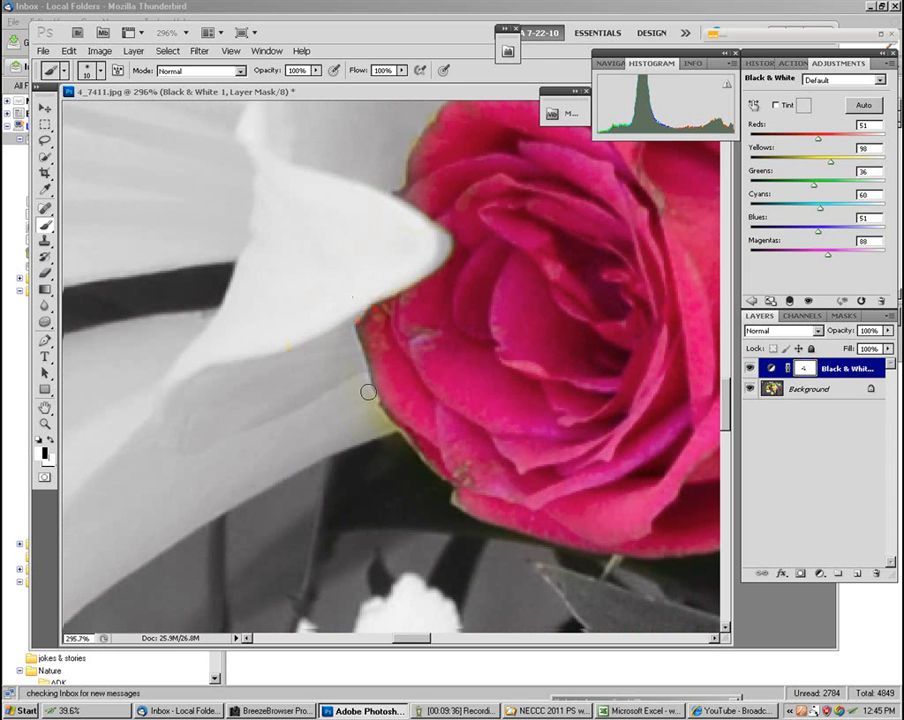
{"action": "key", "text": "bracketright"}
{"action": "key", "text": "bracketright"}
{"action": "key", "text": "bracketright"}
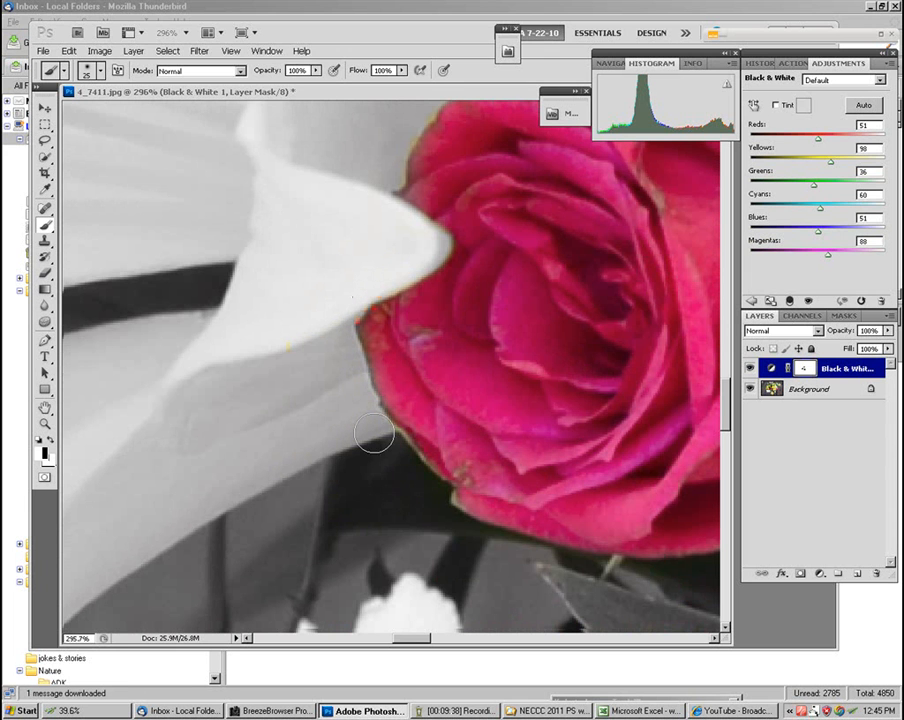
{"action": "key", "text": "x"}
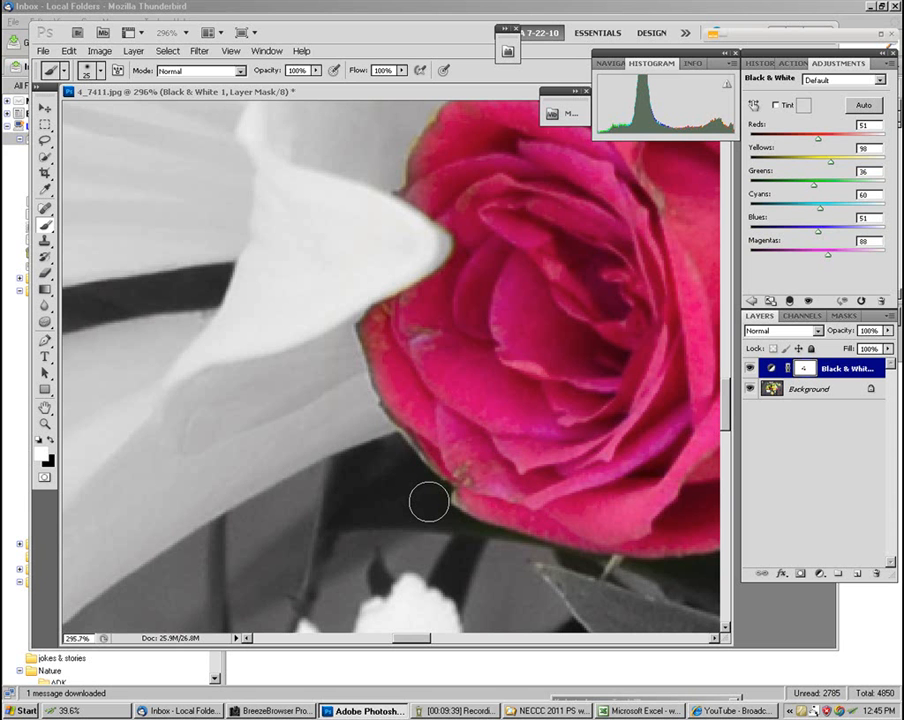
Paint white on the mask along the leftmost rose's lower-right edge to remove the green spill
{"action": "mouse_move", "coordinate": [444, 446]}
{"action": "left_mouse_down"}
{"action": "mouse_move", "coordinate": [355, 437]}
{"action": "mouse_move", "coordinate": [609, 484]}
{"action": "mouse_move", "coordinate": [622, 503]}
{"action": "mouse_move", "coordinate": [313, 393]}
{"action": "left_mouse_up"}
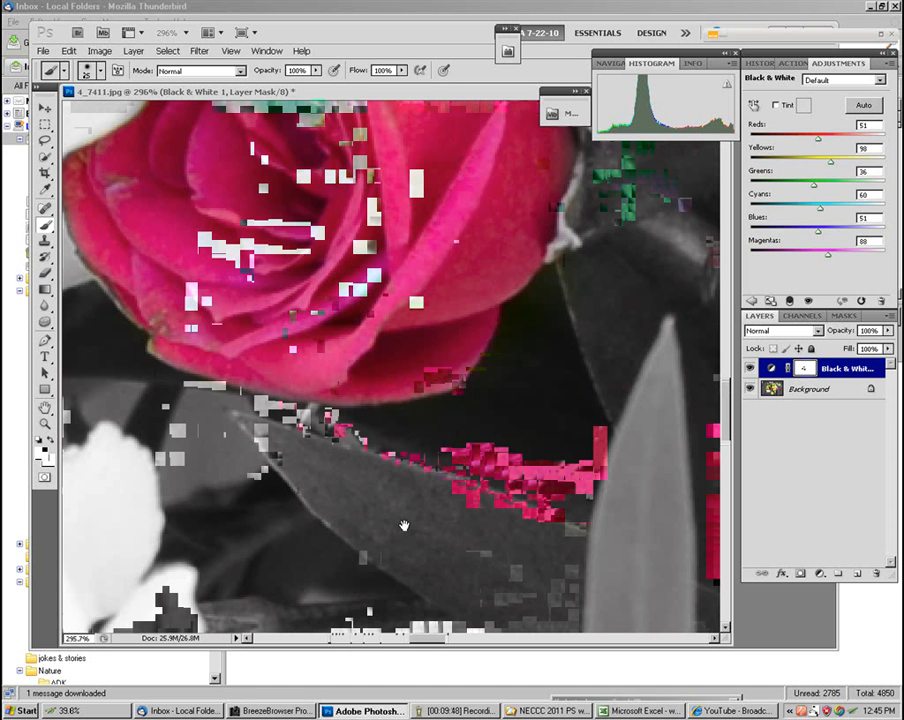
{"action": "mouse_move", "coordinate": [496, 288]}
{"action": "left_mouse_down"}
{"action": "mouse_move", "coordinate": [523, 236]}
{"action": "mouse_move", "coordinate": [448, 373]}
{"action": "mouse_move", "coordinate": [515, 387]}
{"action": "left_mouse_up"}
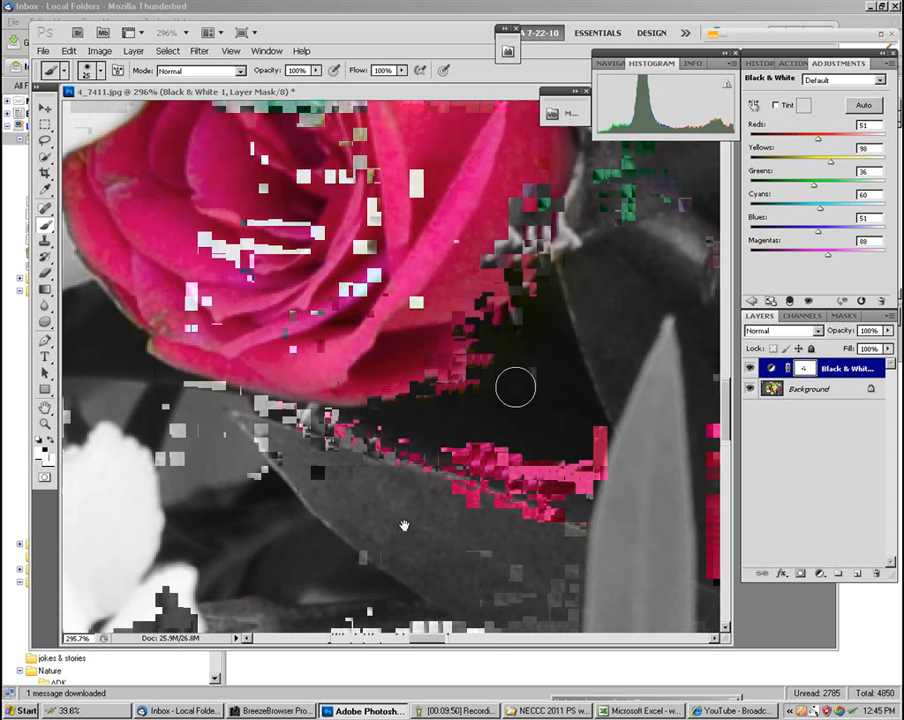
Paint black with a 5 px brush at the upper-left petal of the lower-right rose to restore its colour
{"action": "left_click_drag", "start_coordinate": [627, 435], "coordinate": [397, 433]}
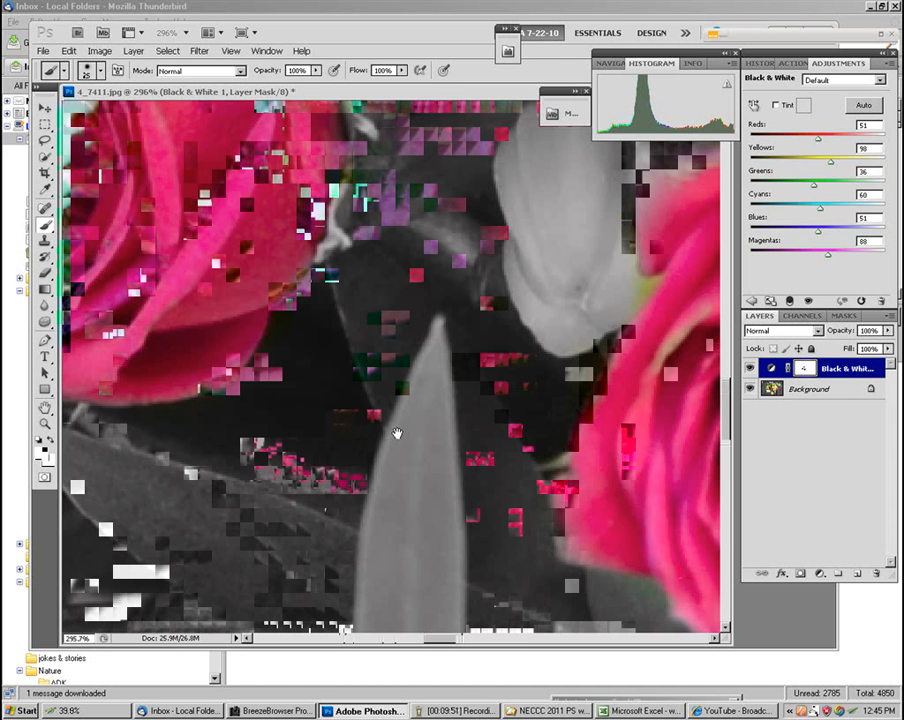
{"action": "key", "text": "["}
{"action": "key", "text": "["}
{"action": "key", "text": "["}
{"action": "key", "text": "["}
{"action": "key", "text": "["}
{"action": "key", "text": "["}
{"action": "key", "text": "["}
{"action": "key", "text": "["}
{"action": "key", "text": "x"}
{"action": "mouse_move", "coordinate": [498, 225]}
{"action": "left_mouse_down"}
{"action": "mouse_move", "coordinate": [497, 240]}
{"action": "mouse_move", "coordinate": [490, 200]}
{"action": "mouse_move", "coordinate": [536, 204]}
{"action": "mouse_move", "coordinate": [580, 183]}
{"action": "mouse_move", "coordinate": [555, 199]}
{"action": "left_mouse_up"}
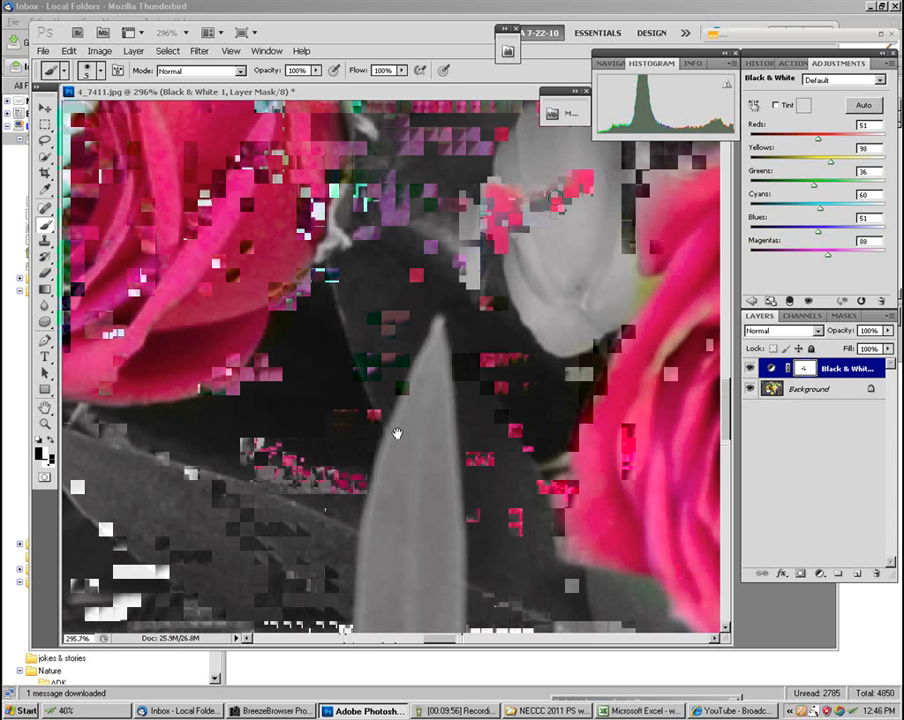
Paint white with a 9 px brush along the lower-right rose's left and lower edges to remove the colour spill
{"action": "key", "text": "x"}
{"action": "mouse_move", "coordinate": [505, 278]}
{"action": "left_mouse_down"}
{"action": "mouse_move", "coordinate": [469, 289]}
{"action": "mouse_move", "coordinate": [489, 306]}
{"action": "mouse_move", "coordinate": [463, 341]}
{"action": "mouse_move", "coordinate": [481, 301]}
{"action": "mouse_move", "coordinate": [448, 354]}
{"action": "mouse_move", "coordinate": [487, 311]}
{"action": "left_mouse_up"}
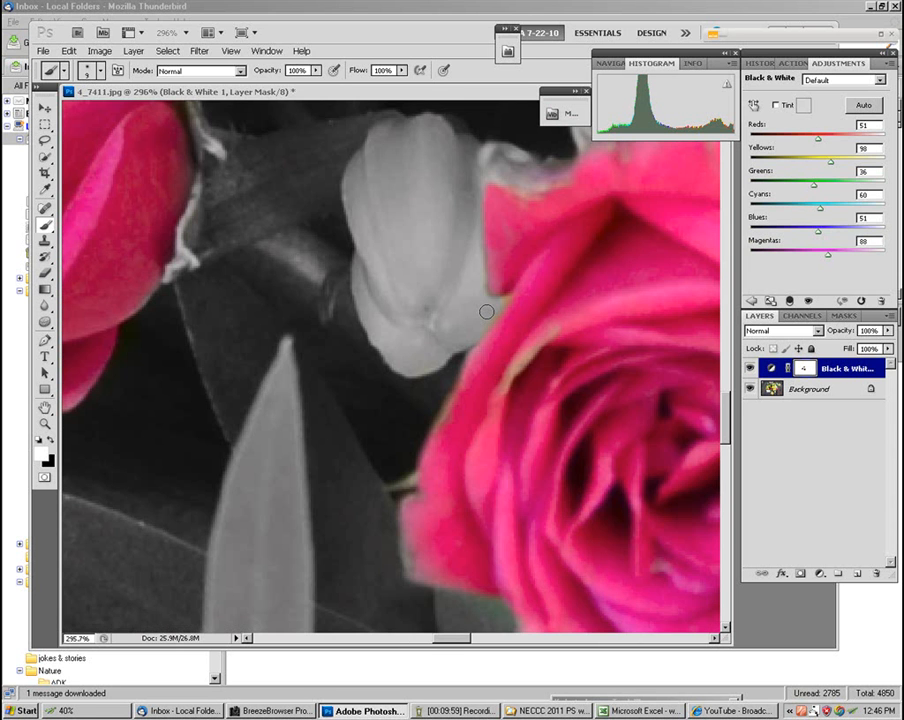
{"action": "left_click_drag", "start_coordinate": [419, 427], "coordinate": [408, 386]}
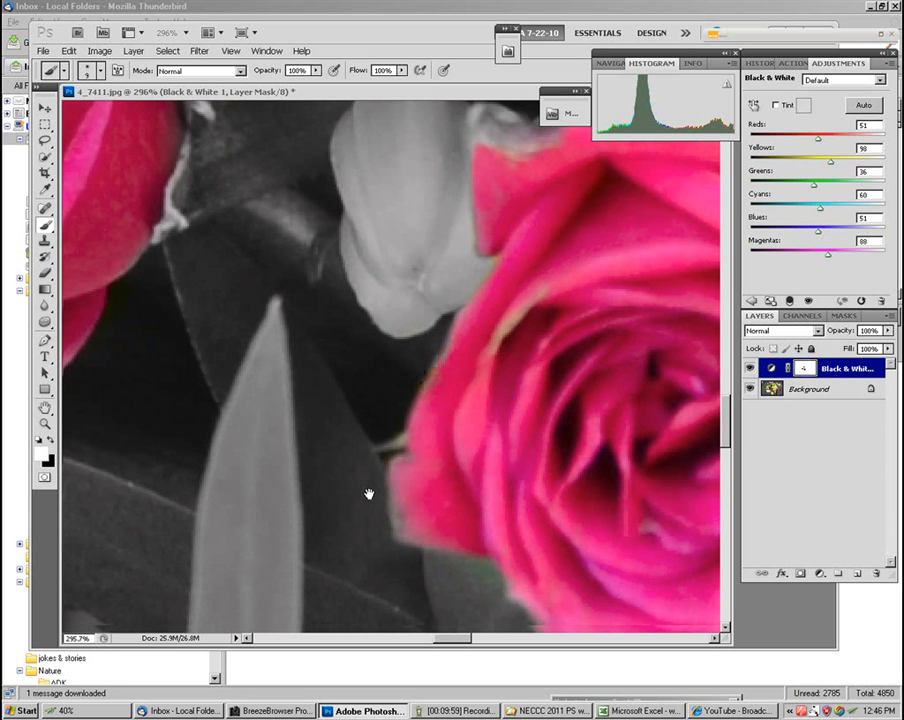
{"action": "mouse_move", "coordinate": [576, 545]}
{"action": "left_mouse_down"}
{"action": "mouse_move", "coordinate": [558, 440]}
{"action": "mouse_move", "coordinate": [512, 452]}
{"action": "left_mouse_up"}
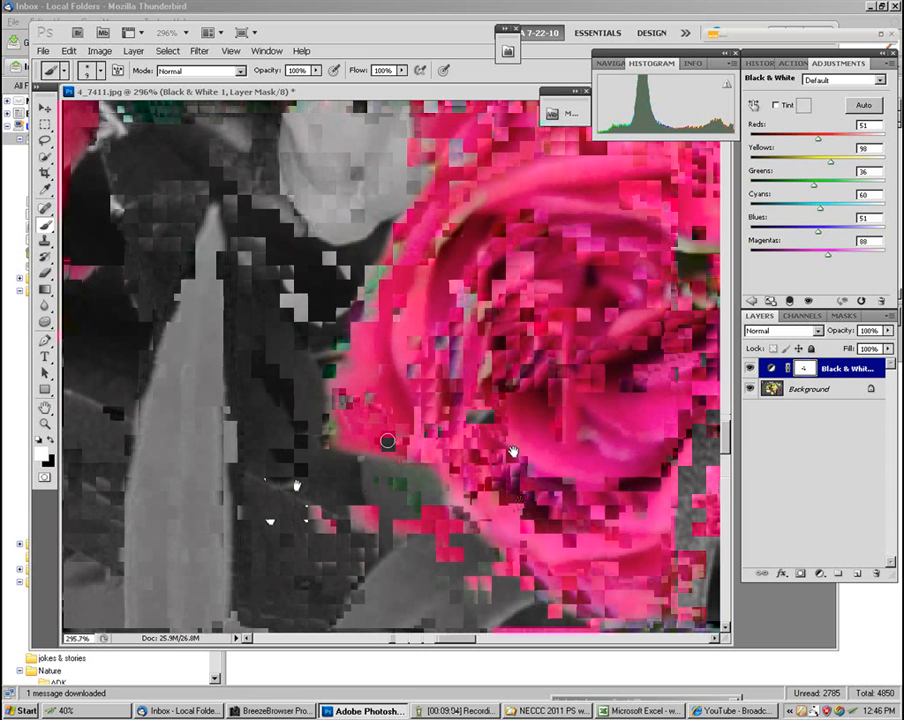
{"action": "key", "text": "x"}
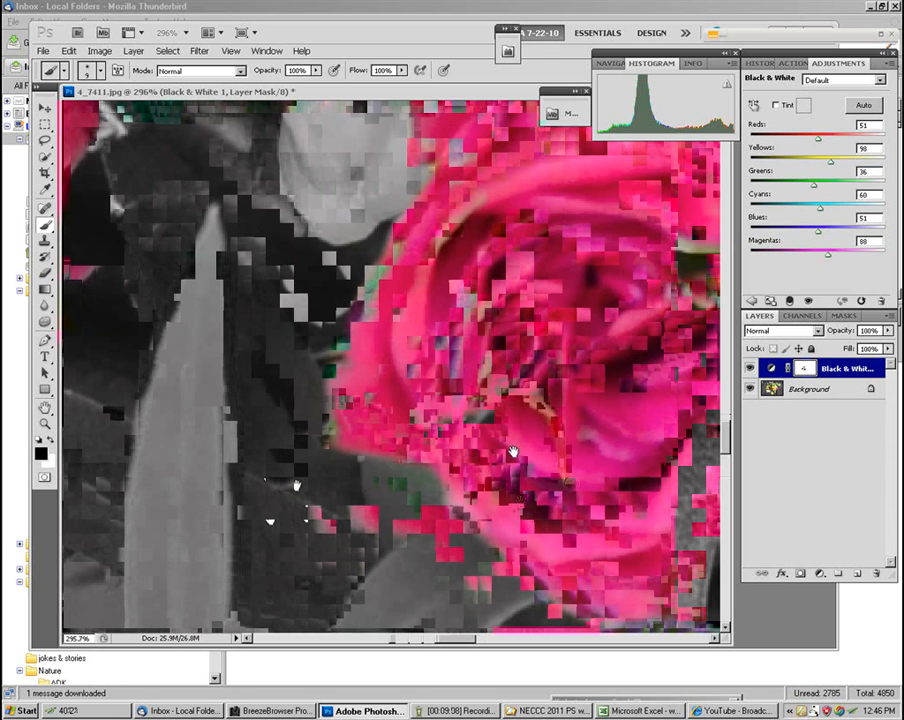
{"action": "key", "text": "x"}
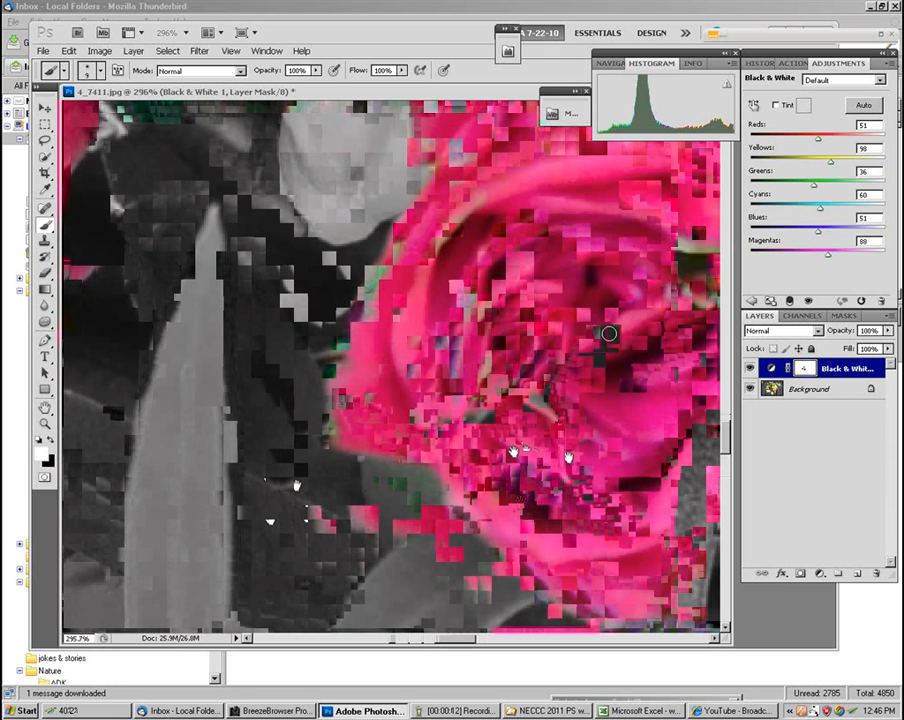
Touch up the mask along the lower-right rose's right and upper edges, switching between black and white paint
{"action": "key", "text": "space"}
{"action": "left_click_drag", "start_coordinate": [686, 335], "coordinate": [566, 346]}
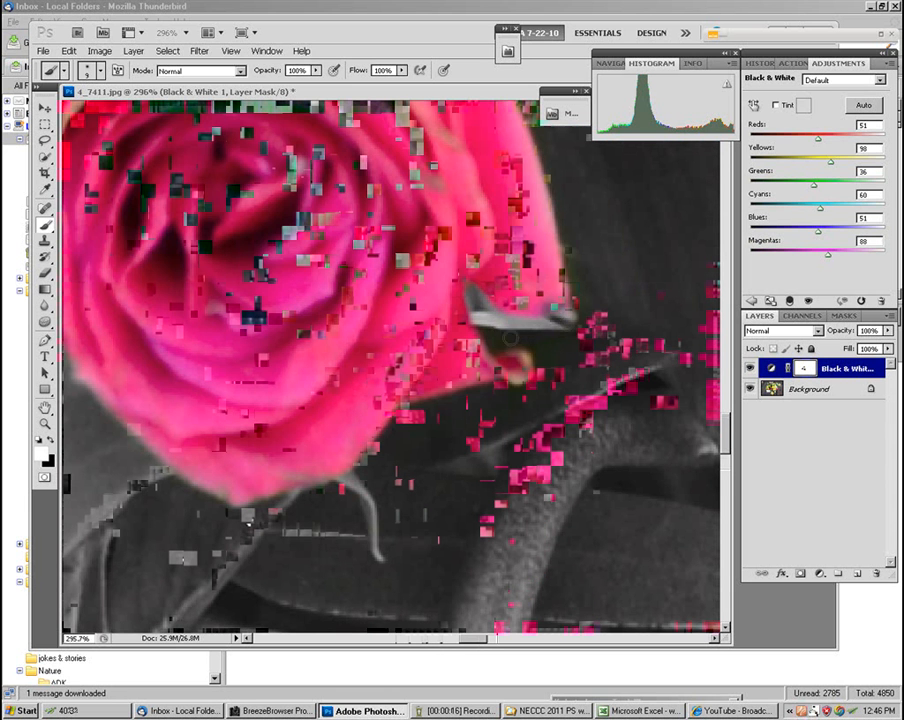
{"action": "key", "text": "space"}
{"action": "left_click_drag", "start_coordinate": [619, 249], "coordinate": [545, 430]}
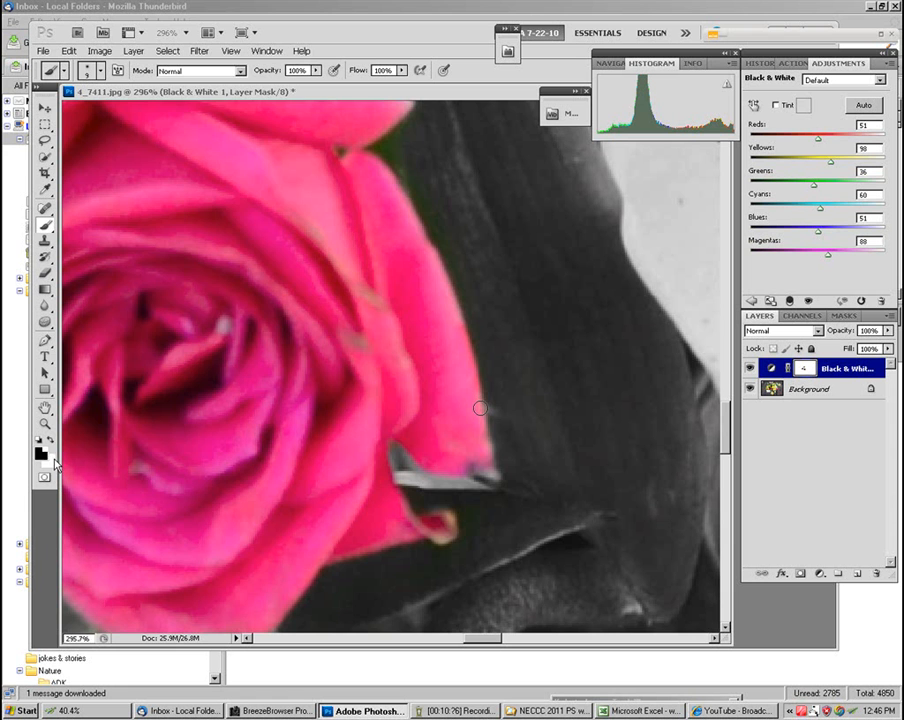
{"action": "key", "text": "x"}
{"action": "left_click_drag", "start_coordinate": [452, 266], "coordinate": [530, 538]}
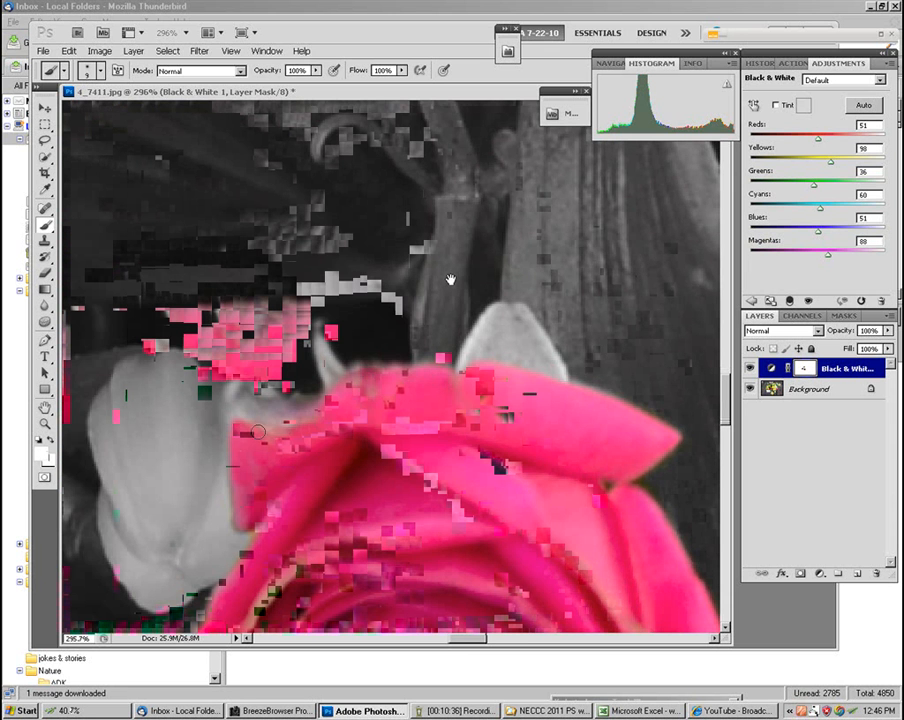
Paint white with the 9 px brush along the top rose's right edge to remove the yellow spill
{"action": "left_click_drag", "start_coordinate": [450, 280], "coordinate": [419, 546]}
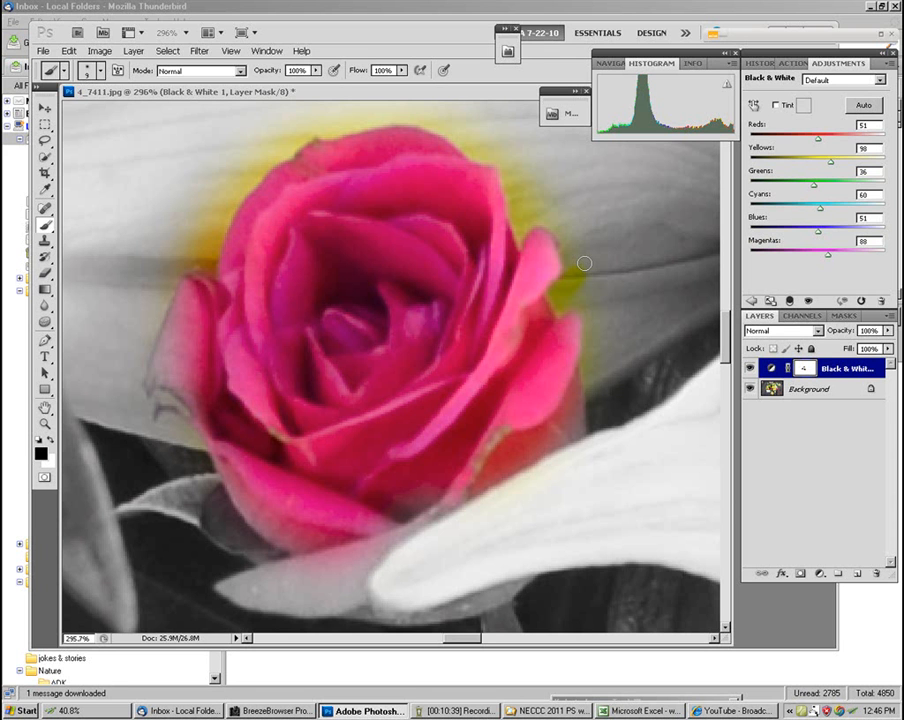
{"action": "mouse_move", "coordinate": [680, 335]}
{"action": "left_mouse_down"}
{"action": "mouse_move", "coordinate": [608, 379]}
{"action": "mouse_move", "coordinate": [612, 415]}
{"action": "mouse_move", "coordinate": [673, 380]}
{"action": "mouse_move", "coordinate": [631, 413]}
{"action": "mouse_move", "coordinate": [606, 360]}
{"action": "mouse_move", "coordinate": [618, 318]}
{"action": "mouse_move", "coordinate": [596, 353]}
{"action": "mouse_move", "coordinate": [605, 356]}
{"action": "mouse_move", "coordinate": [591, 279]}
{"action": "mouse_move", "coordinate": [562, 300]}
{"action": "mouse_move", "coordinate": [585, 261]}
{"action": "mouse_move", "coordinate": [579, 241]}
{"action": "mouse_move", "coordinate": [539, 205]}
{"action": "mouse_move", "coordinate": [525, 216]}
{"action": "mouse_move", "coordinate": [521, 175]}
{"action": "left_mouse_up"}
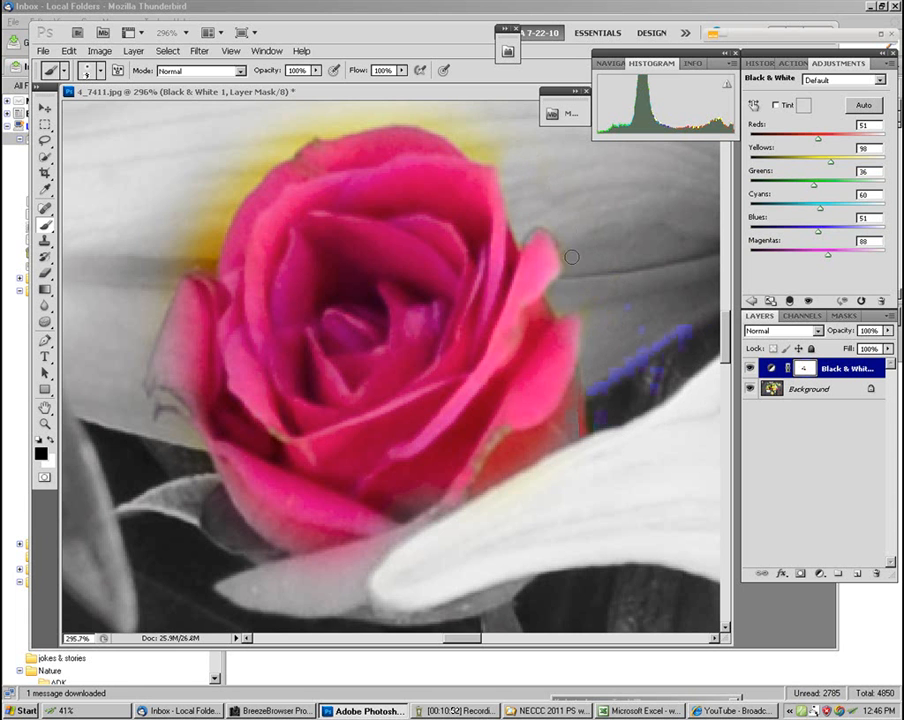
Enlarge the brush to 25 px and clear the yellow spill above the top rose's upper edge
{"action": "key", "text": "space"}
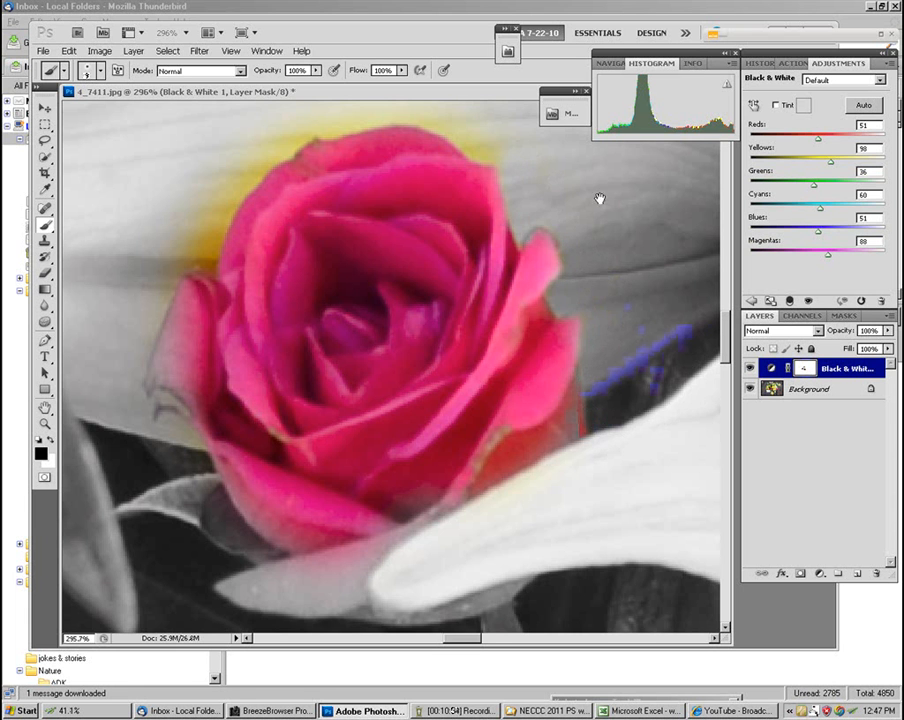
{"action": "left_click_drag", "start_coordinate": [590, 140], "coordinate": [638, 313]}
{"action": "key", "text": "bracketright"}
{"action": "key", "text": "bracketright"}
{"action": "key", "text": "bracketright"}
{"action": "key", "text": "bracketright"}
{"action": "mouse_move", "coordinate": [557, 330]}
{"action": "left_mouse_down"}
{"action": "mouse_move", "coordinate": [482, 291]}
{"action": "mouse_move", "coordinate": [425, 288]}
{"action": "mouse_move", "coordinate": [340, 308]}
{"action": "mouse_move", "coordinate": [457, 293]}
{"action": "mouse_move", "coordinate": [386, 300]}
{"action": "left_mouse_up"}
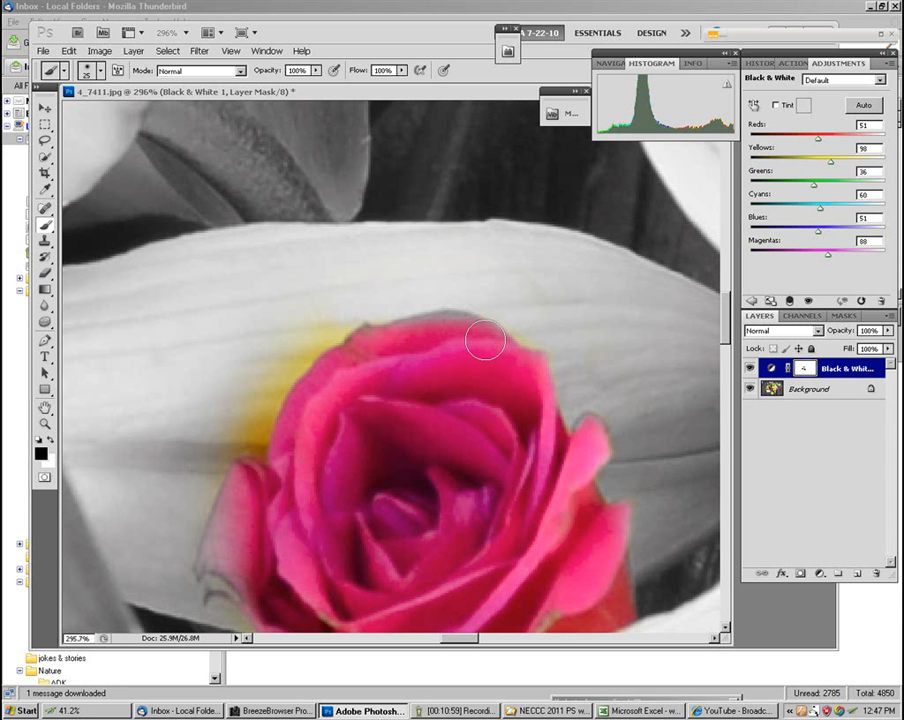
{"action": "key", "text": "x"}
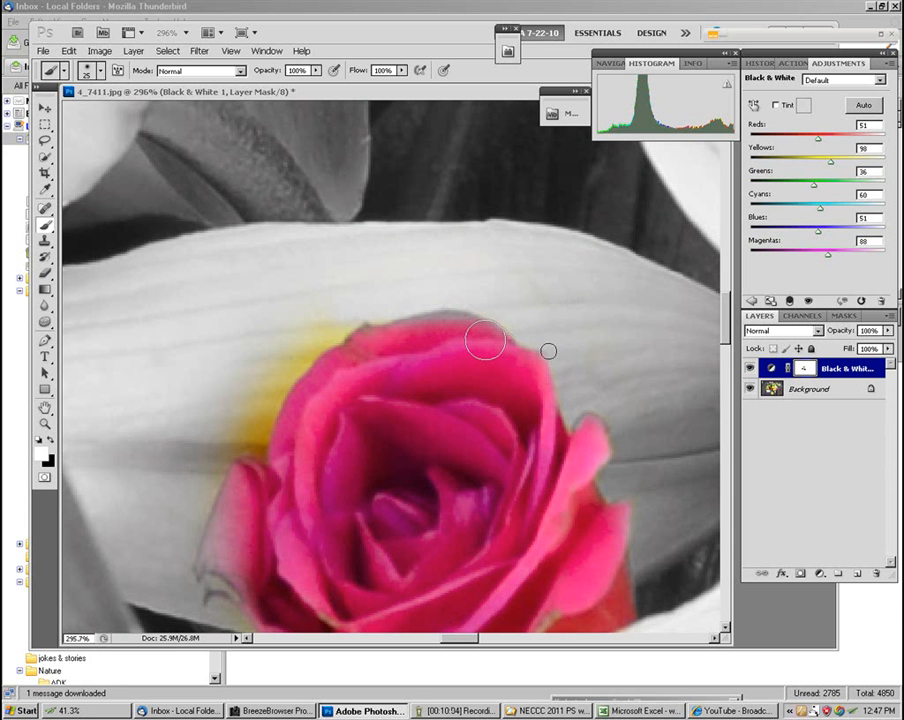
{"action": "key", "text": "x"}
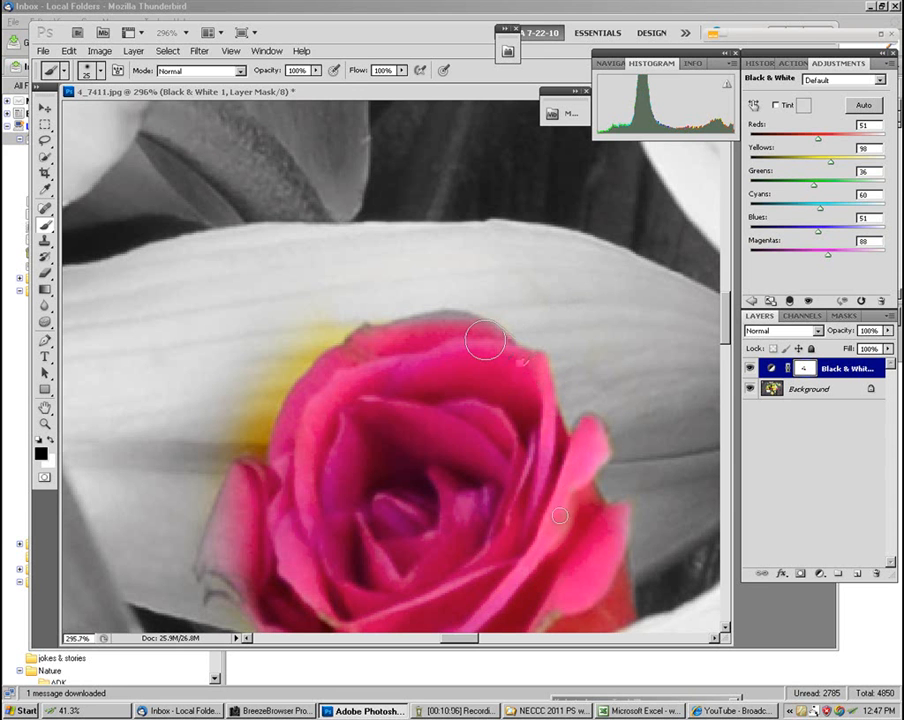
Paint white along the top rose's upper-left edge to remove the yellow spill from the lily petal
{"action": "key", "text": "x"}
{"action": "mouse_move", "coordinate": [385, 319]}
{"action": "left_mouse_down"}
{"action": "mouse_move", "coordinate": [306, 353]}
{"action": "mouse_move", "coordinate": [353, 316]}
{"action": "mouse_move", "coordinate": [351, 327]}
{"action": "mouse_move", "coordinate": [329, 309]}
{"action": "mouse_move", "coordinate": [302, 328]}
{"action": "mouse_move", "coordinate": [260, 381]}
{"action": "mouse_move", "coordinate": [269, 390]}
{"action": "mouse_move", "coordinate": [323, 342]}
{"action": "mouse_move", "coordinate": [294, 374]}
{"action": "mouse_move", "coordinate": [260, 441]}
{"action": "mouse_move", "coordinate": [258, 420]}
{"action": "mouse_move", "coordinate": [305, 405]}
{"action": "left_mouse_up"}
{"action": "key", "text": "x"}
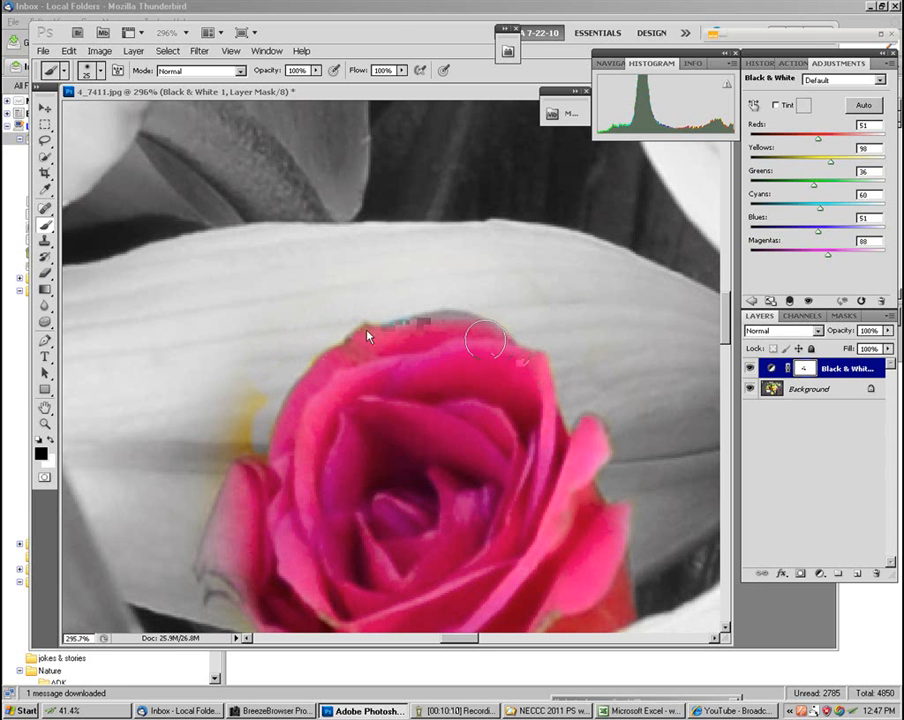
{"action": "key", "text": "x"}
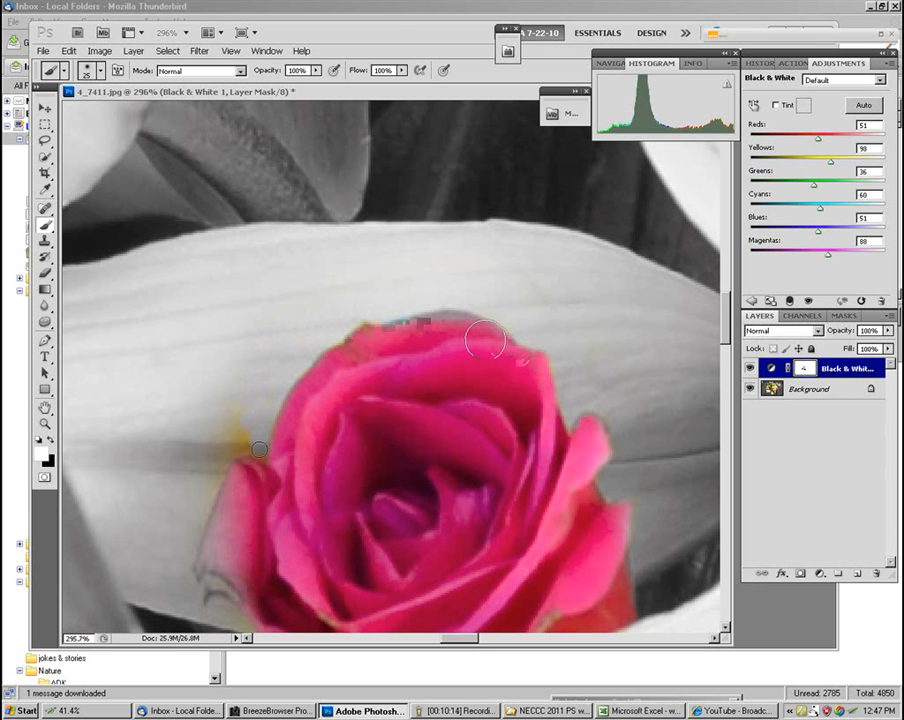
{"action": "left_click_drag", "start_coordinate": [238, 410], "coordinate": [395, 201]}
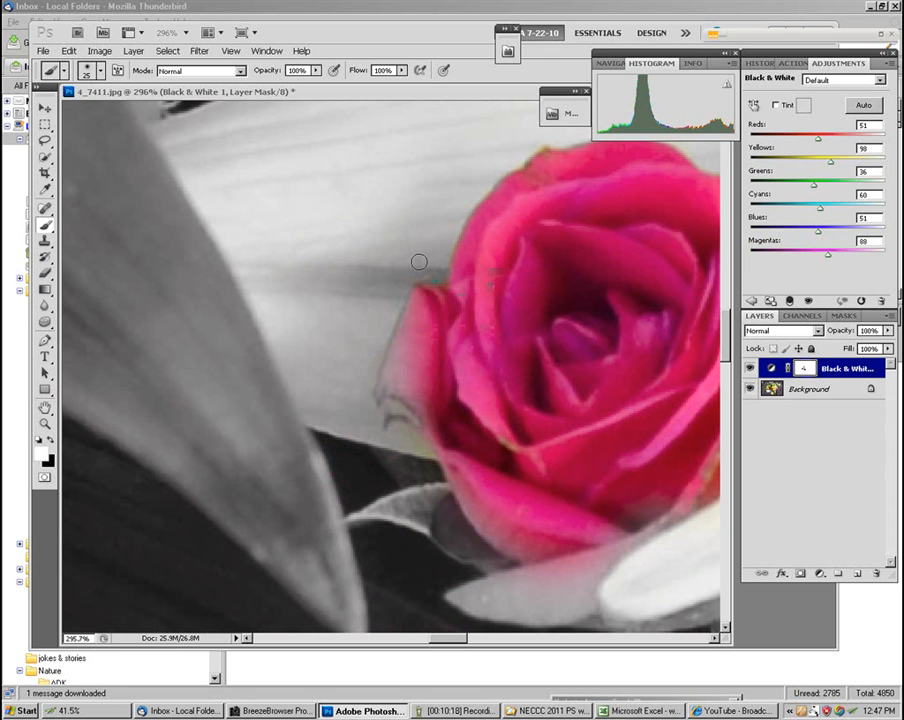
Restore the top rose's lower-left petals with a 10 px black brush and clear the greenish spill beside them with white
{"action": "key", "text": "x"}
{"action": "key", "text": "bracketleft"}
{"action": "key", "text": "bracketleft"}
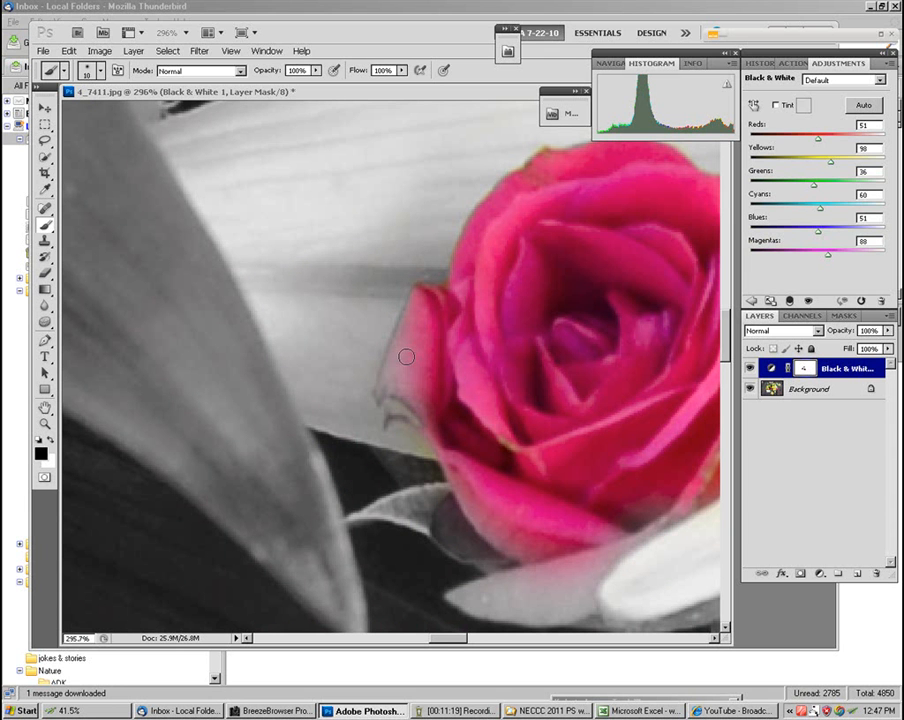
{"action": "left_click_drag", "start_coordinate": [484, 512], "coordinate": [532, 550]}
{"action": "key", "text": "x"}
{"action": "key", "text": "x"}
{"action": "mouse_move", "coordinate": [462, 502]}
{"action": "left_mouse_down"}
{"action": "mouse_move", "coordinate": [441, 537]}
{"action": "mouse_move", "coordinate": [453, 540]}
{"action": "mouse_move", "coordinate": [468, 513]}
{"action": "mouse_move", "coordinate": [467, 532]}
{"action": "mouse_move", "coordinate": [512, 555]}
{"action": "mouse_move", "coordinate": [477, 557]}
{"action": "mouse_move", "coordinate": [607, 526]}
{"action": "mouse_move", "coordinate": [533, 553]}
{"action": "mouse_move", "coordinate": [593, 528]}
{"action": "left_mouse_up"}
{"action": "key", "text": "x"}
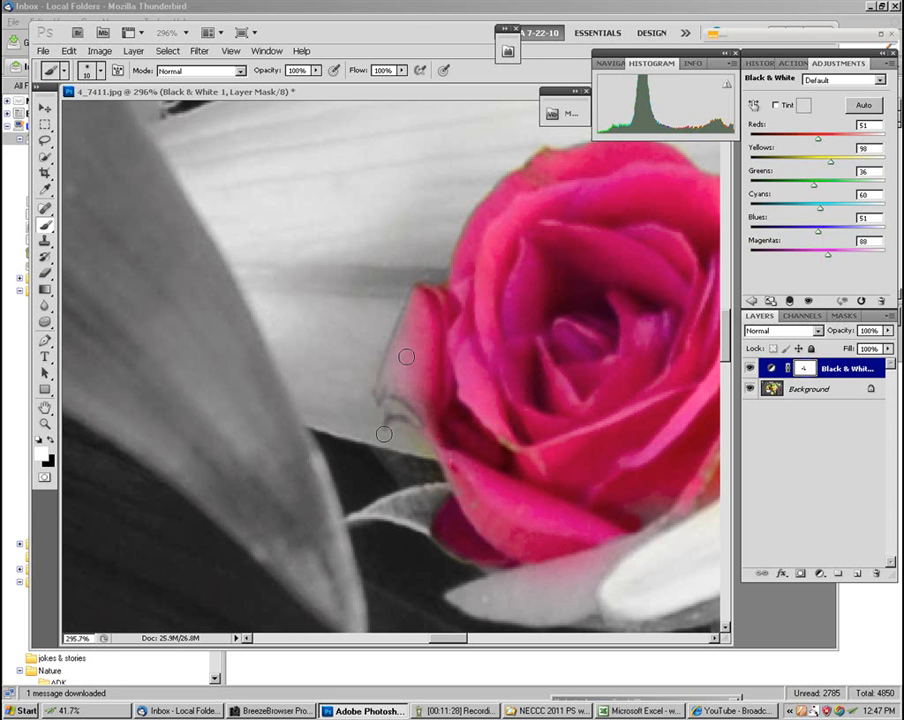
{"action": "mouse_move", "coordinate": [415, 444]}
{"action": "left_mouse_down"}
{"action": "mouse_move", "coordinate": [391, 406]}
{"action": "mouse_move", "coordinate": [418, 395]}
{"action": "mouse_move", "coordinate": [408, 417]}
{"action": "mouse_move", "coordinate": [385, 412]}
{"action": "mouse_move", "coordinate": [396, 410]}
{"action": "mouse_move", "coordinate": [426, 464]}
{"action": "left_mouse_up"}
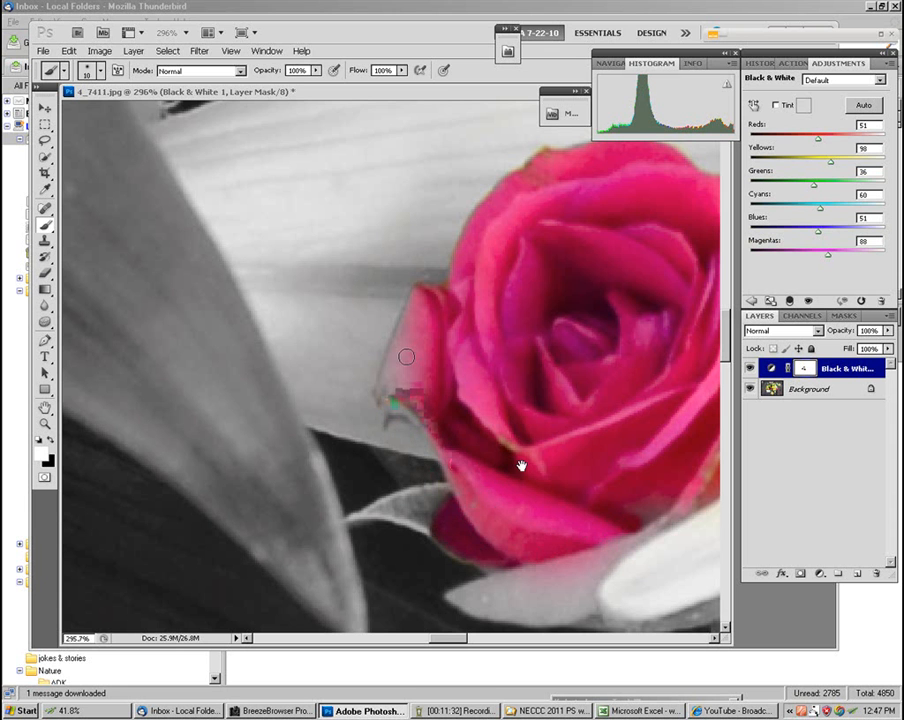
Paint black over the top rose's lowest outer petal and the gap beside the white lily petal to restore their colour
{"action": "left_click_drag", "start_coordinate": [520, 465], "coordinate": [436, 338]}
{"action": "key", "text": "x"}
{"action": "mouse_move", "coordinate": [304, 372]}
{"action": "left_mouse_down"}
{"action": "mouse_move", "coordinate": [367, 405]}
{"action": "mouse_move", "coordinate": [335, 402]}
{"action": "mouse_move", "coordinate": [297, 372]}
{"action": "mouse_move", "coordinate": [363, 412]}
{"action": "mouse_move", "coordinate": [345, 406]}
{"action": "mouse_move", "coordinate": [388, 404]}
{"action": "left_mouse_up"}
{"action": "key", "text": "x"}
{"action": "key", "text": "x"}
{"action": "mouse_move", "coordinate": [336, 425]}
{"action": "left_mouse_down"}
{"action": "mouse_move", "coordinate": [403, 410]}
{"action": "mouse_move", "coordinate": [337, 427]}
{"action": "mouse_move", "coordinate": [453, 393]}
{"action": "mouse_move", "coordinate": [401, 408]}
{"action": "mouse_move", "coordinate": [545, 351]}
{"action": "mouse_move", "coordinate": [489, 381]}
{"action": "mouse_move", "coordinate": [498, 393]}
{"action": "mouse_move", "coordinate": [483, 392]}
{"action": "mouse_move", "coordinate": [457, 442]}
{"action": "mouse_move", "coordinate": [341, 429]}
{"action": "mouse_move", "coordinate": [491, 452]}
{"action": "mouse_move", "coordinate": [576, 448]}
{"action": "mouse_move", "coordinate": [620, 426]}
{"action": "mouse_move", "coordinate": [513, 455]}
{"action": "mouse_move", "coordinate": [625, 426]}
{"action": "mouse_move", "coordinate": [593, 437]}
{"action": "left_mouse_up"}
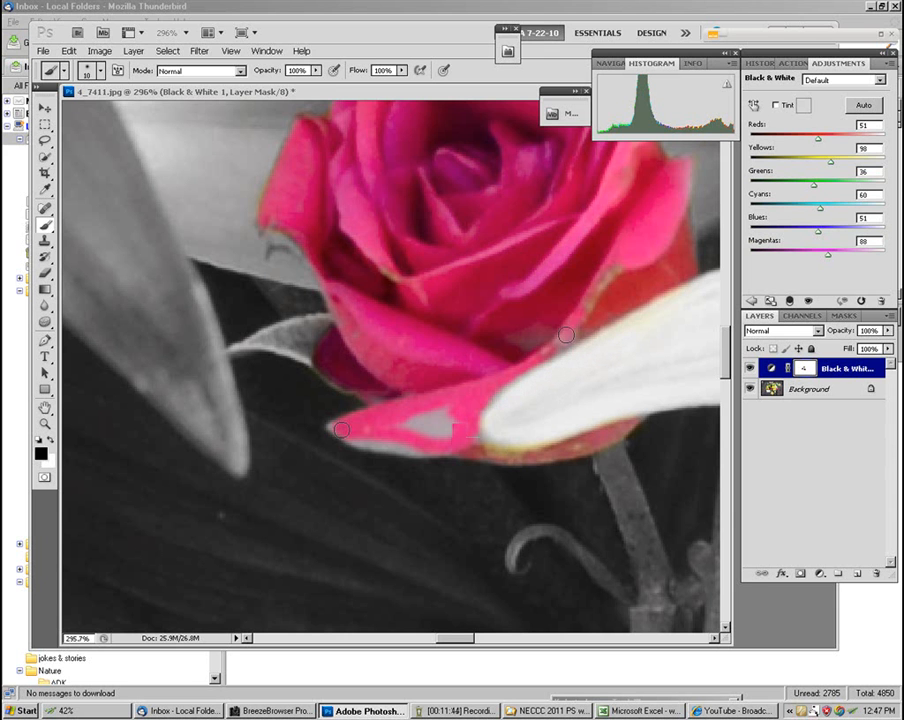
{"action": "left_click_drag", "start_coordinate": [566, 335], "coordinate": [585, 292]}
{"action": "key", "text": "x"}
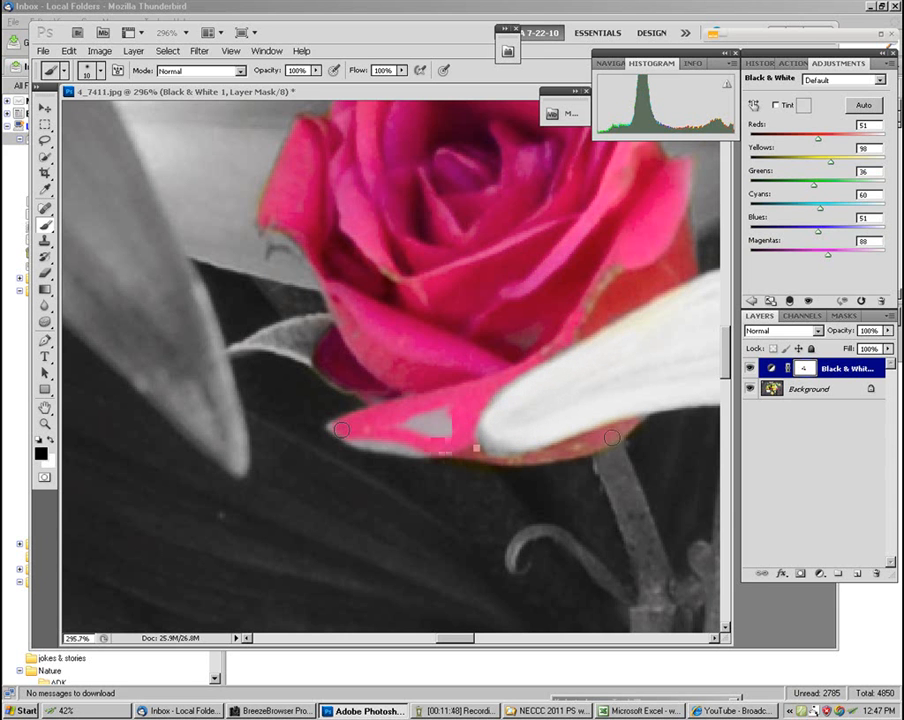
{"action": "key", "text": "x"}
Fit the whole photo in view and compare it with the Black & White layer hidden and shown
{"action": "key", "text": "ctrl+0"}
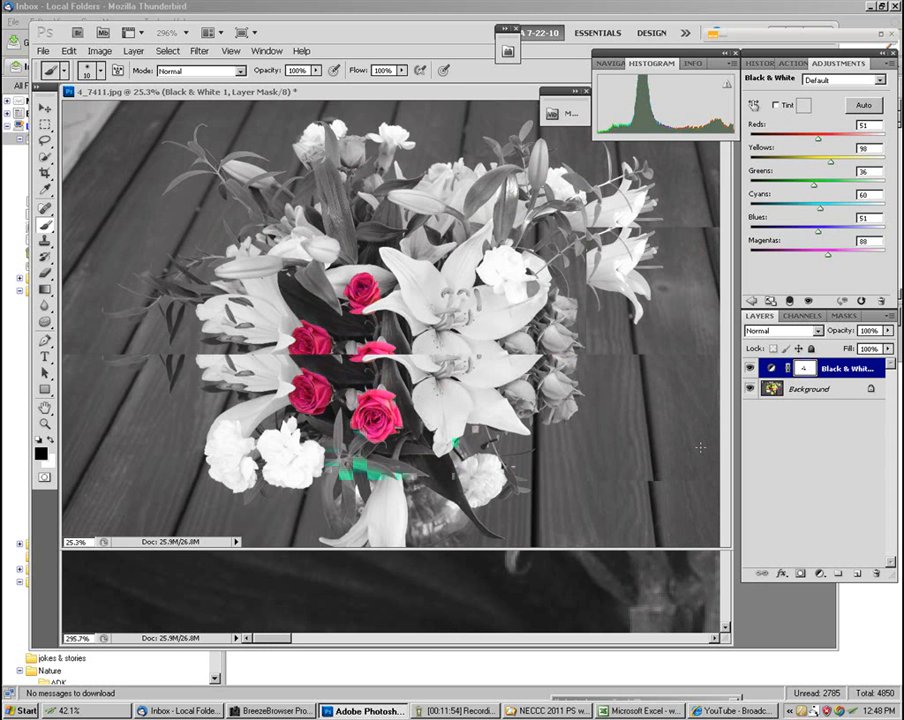
{"action": "left_click", "coordinate": [751, 369]}
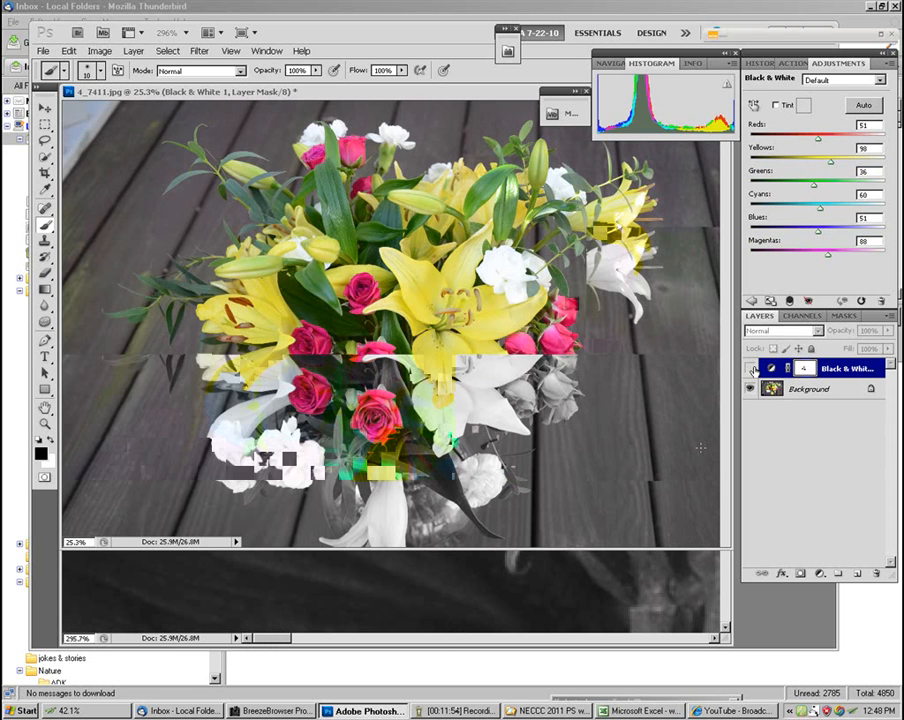
{"action": "left_click", "coordinate": [751, 369]}
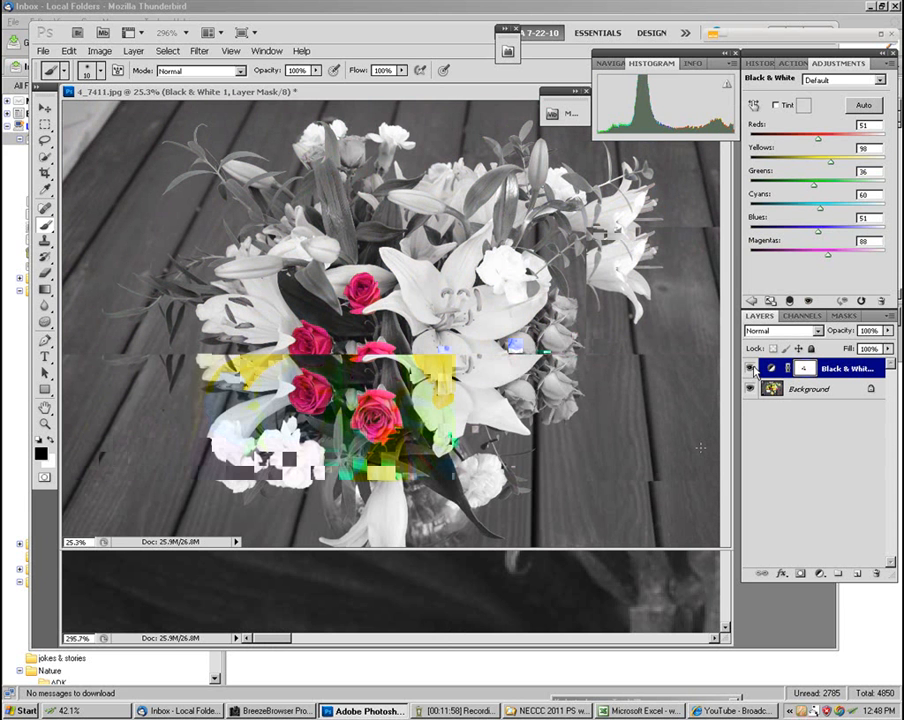